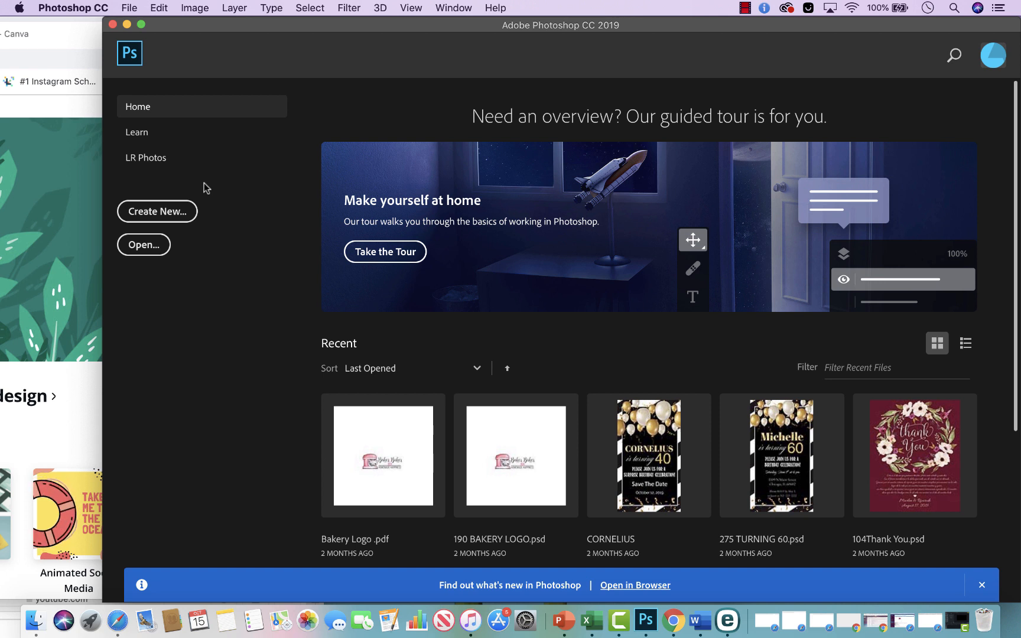
- Create a new 24 × 36 inch document at 300 pixels/inch in RGB Color with a white background
left_click(172, 211)
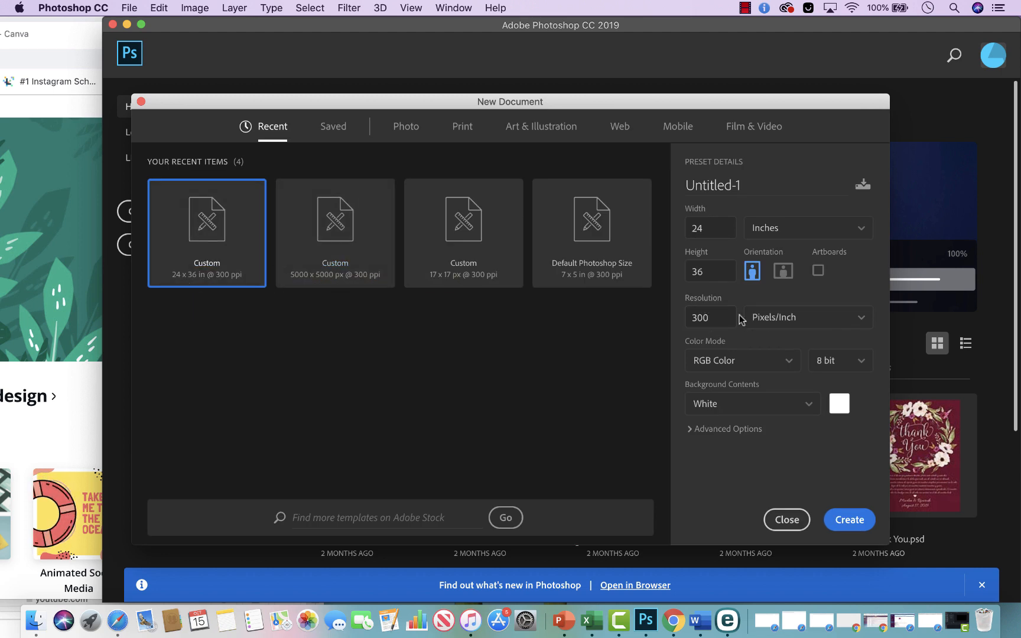
left_click(850, 520)
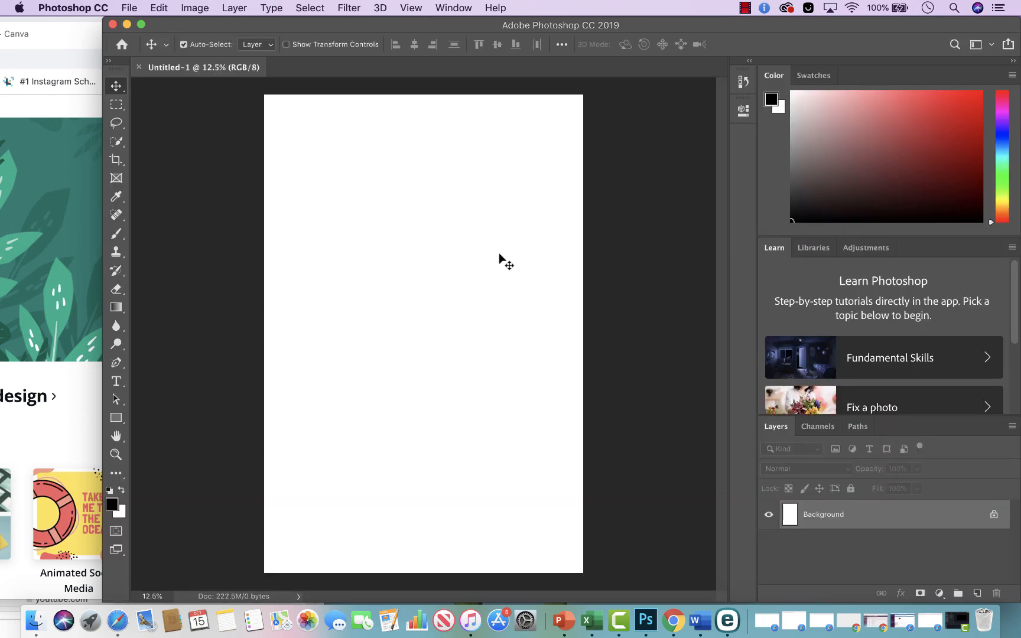
- Add the text "Be" in 300 pt Myriad Pro Regular to the upper middle of the page
left_click(116, 381)
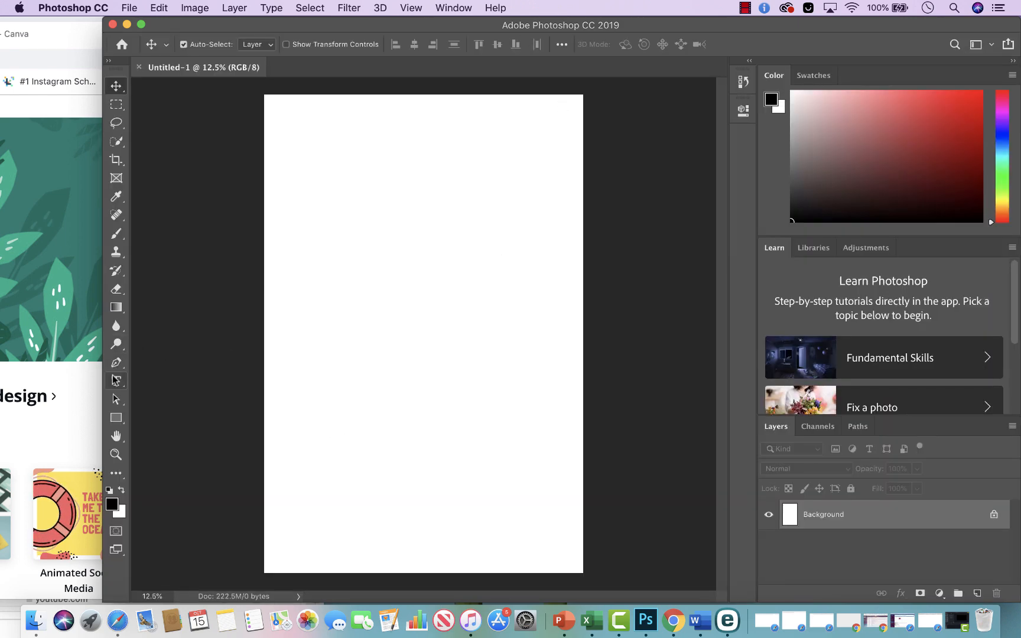
left_click(499, 258)
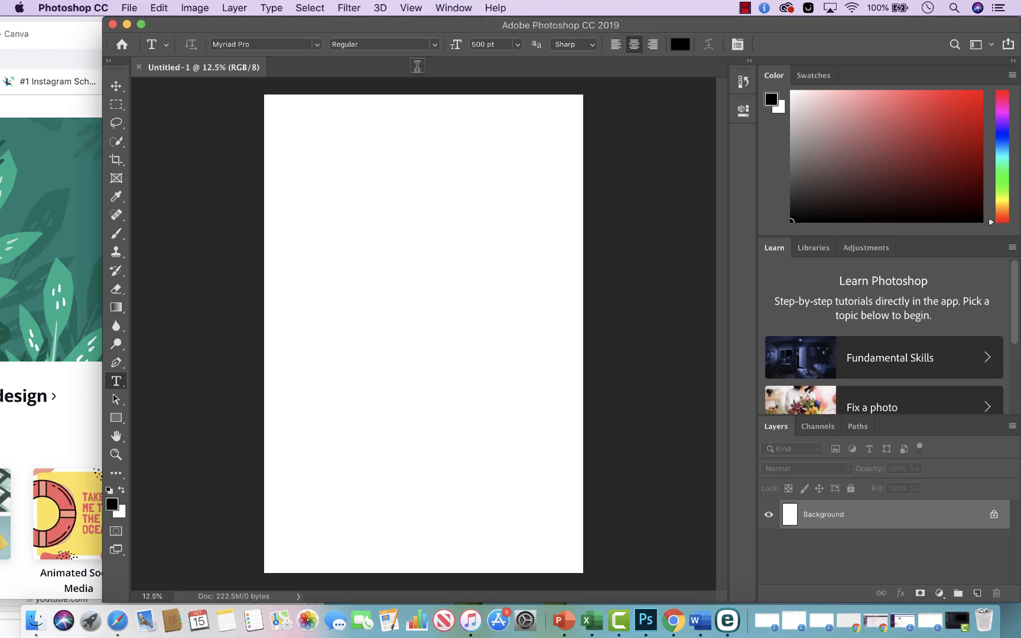
left_click(492, 43)
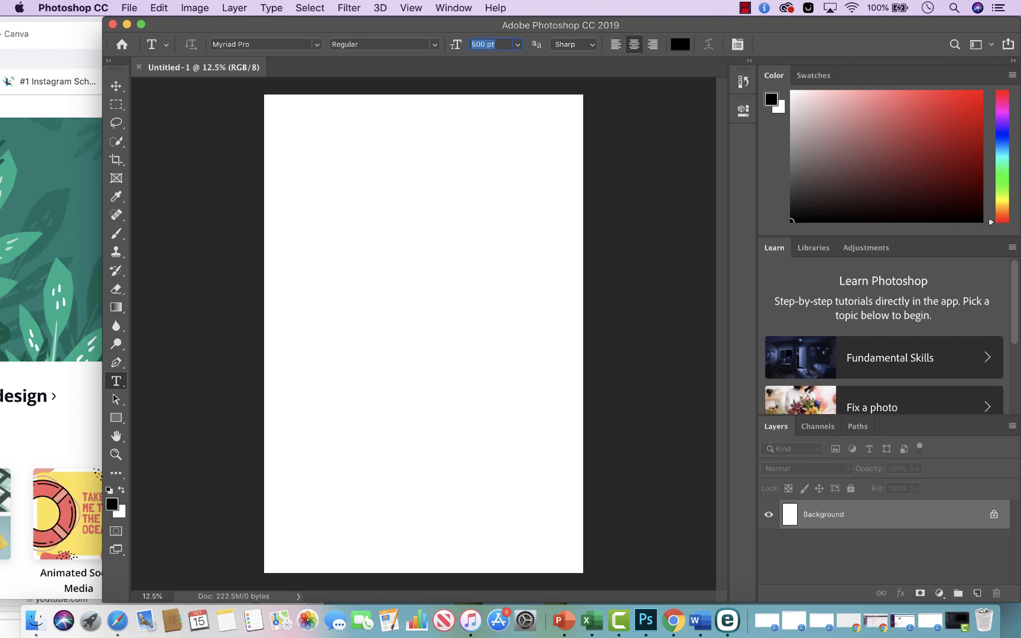
type("300")
key("Return")
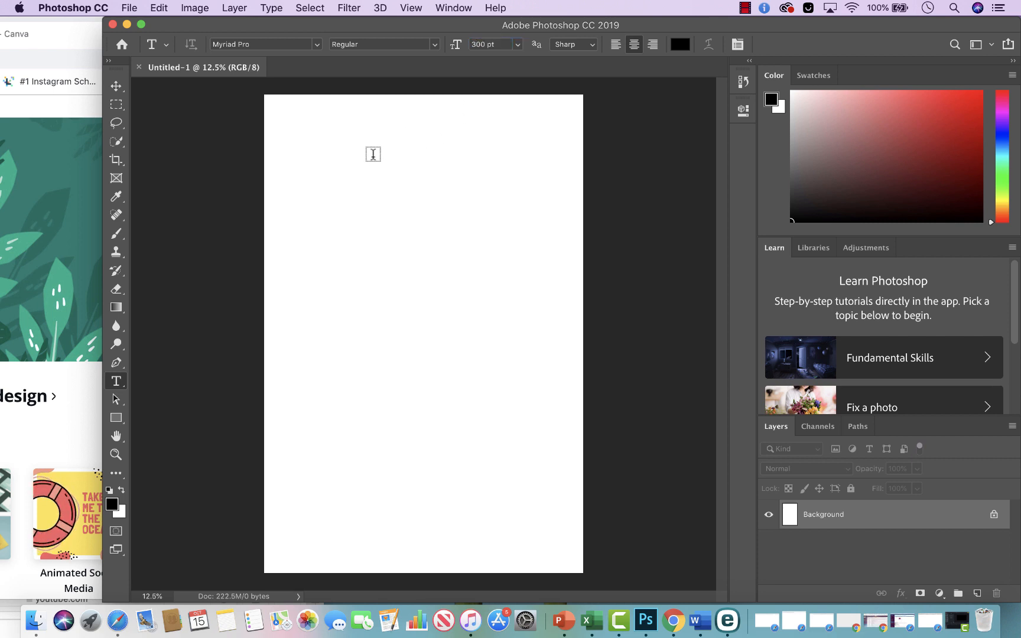
left_click(418, 247)
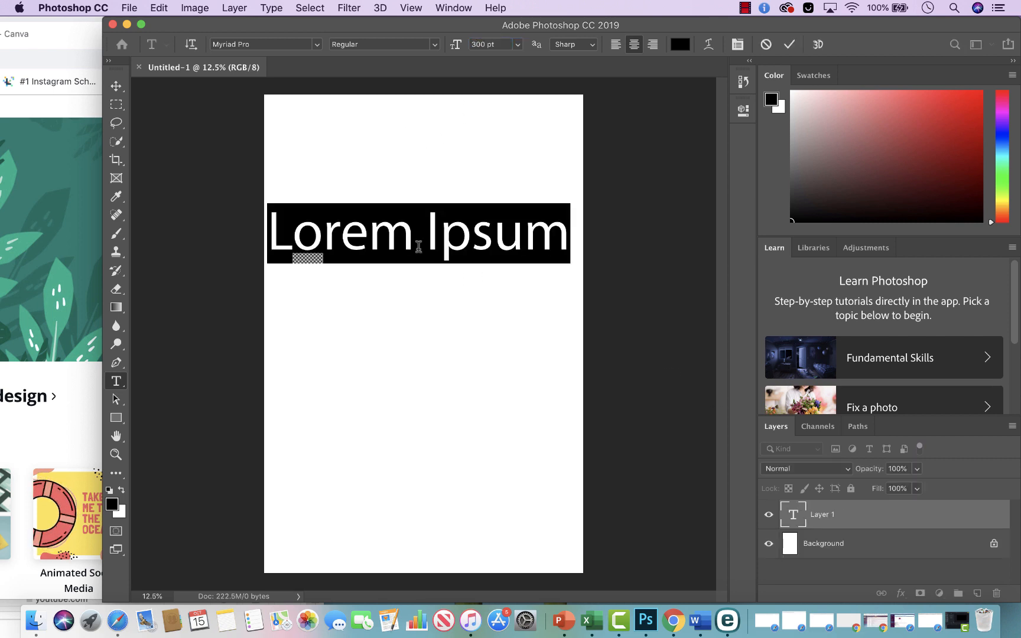
triple_click(397, 228)
type("Be")
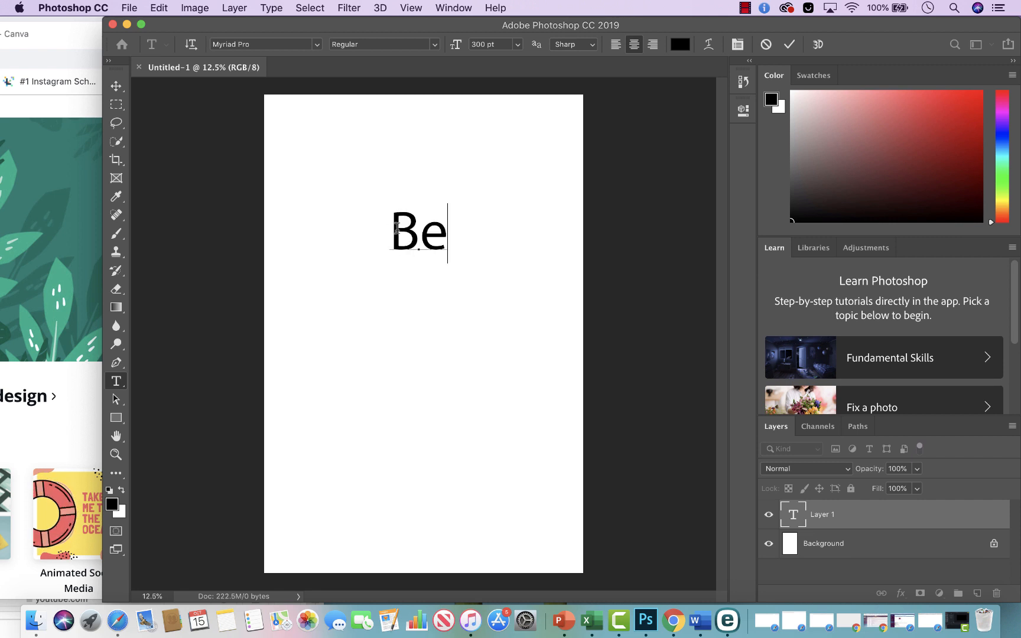
key("Escape")
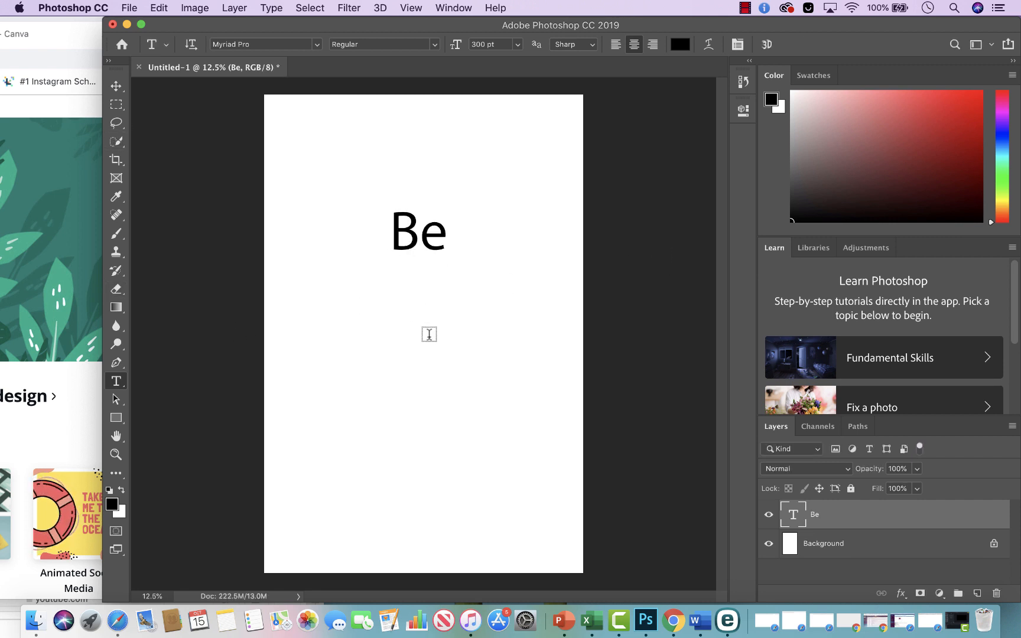
- Add a separate text layer reading "Creative" beneath the word "Be"
left_click(426, 333)
double_click(418, 323)
left_click(418, 324)
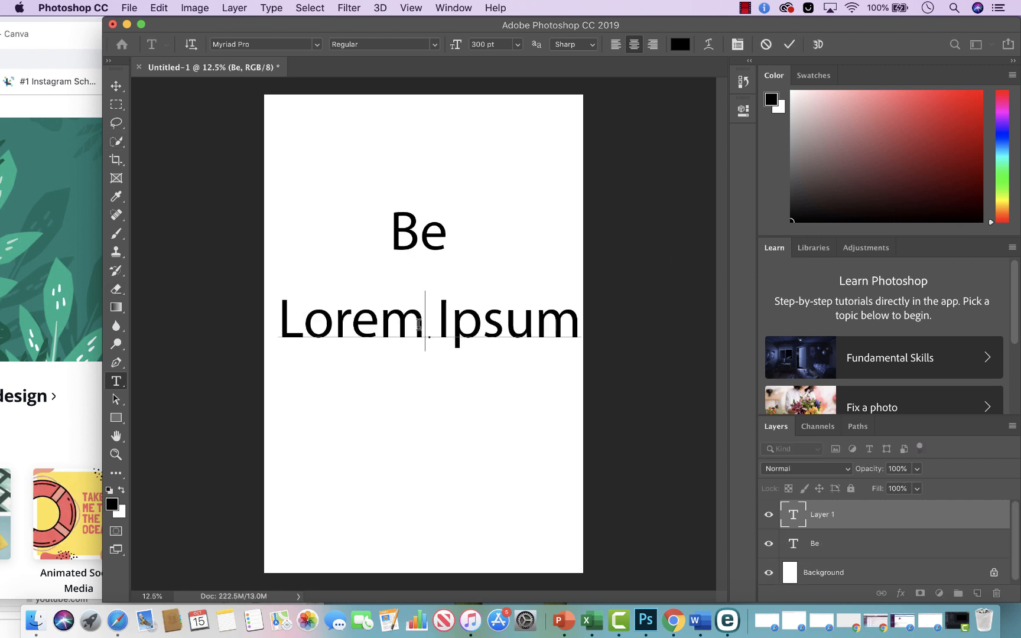
triple_click(418, 324)
type("Creative")
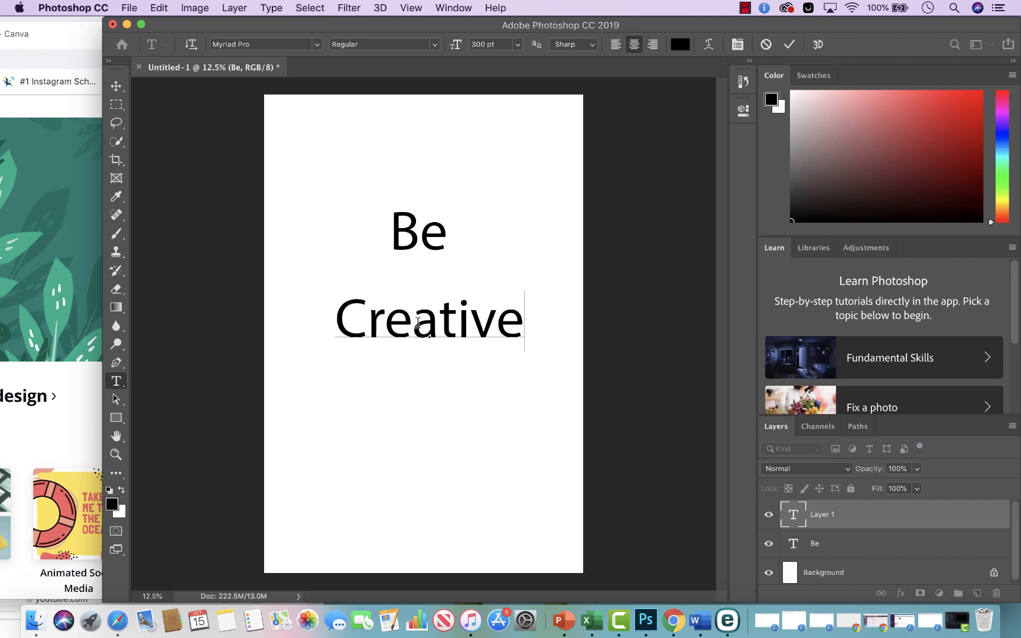
- Change the font of the word "Creative" to Mustache Brush Script Regular
double_click(418, 324)
left_click(272, 45)
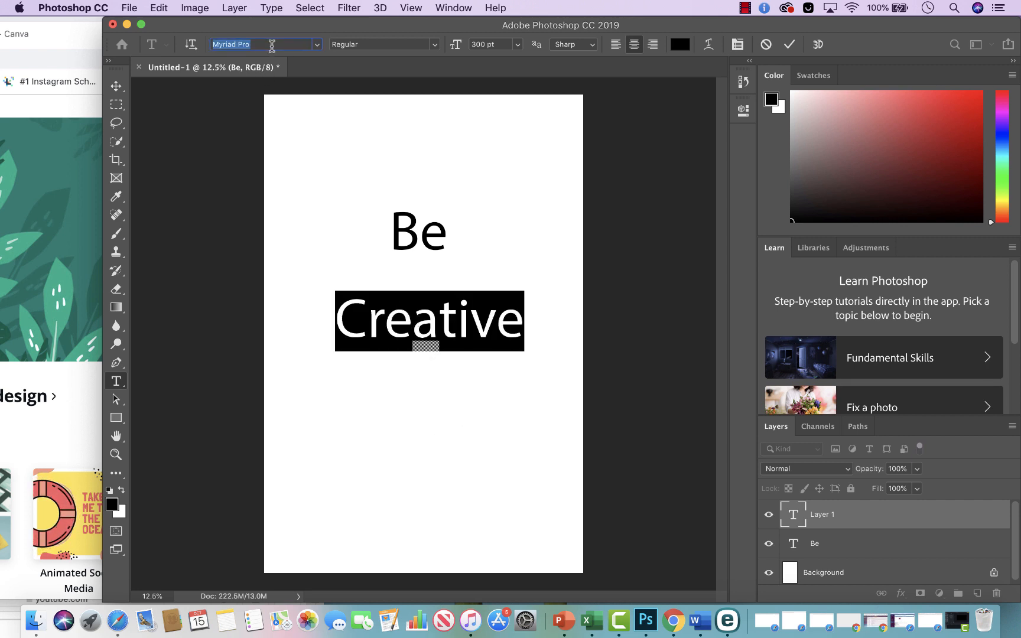
type("mu")
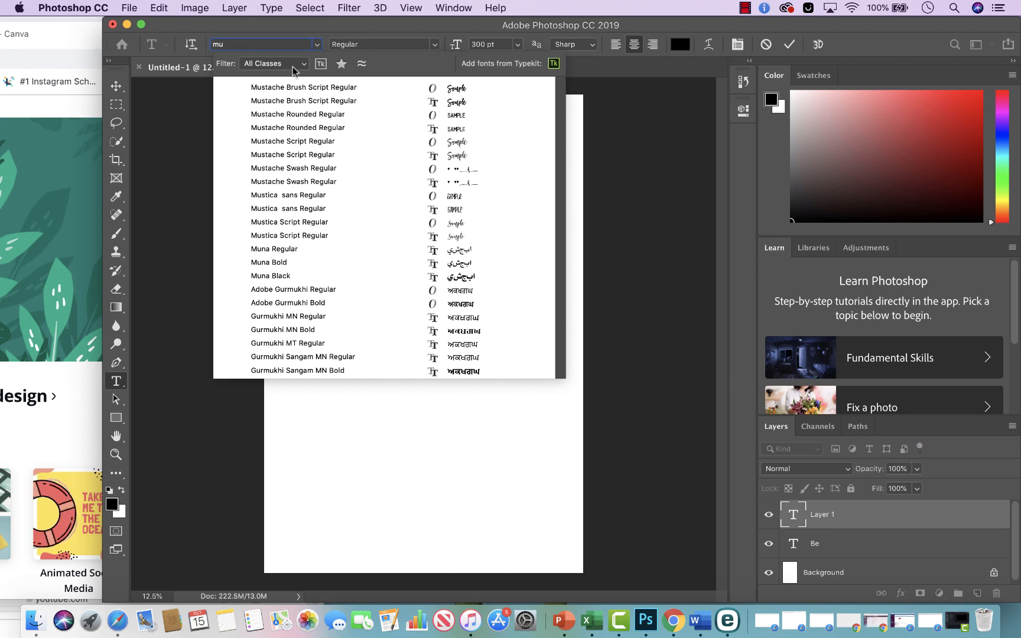
left_click(296, 87)
- Move "Creative" slightly down the page and place "Be" just above its beginning
left_click(116, 86)
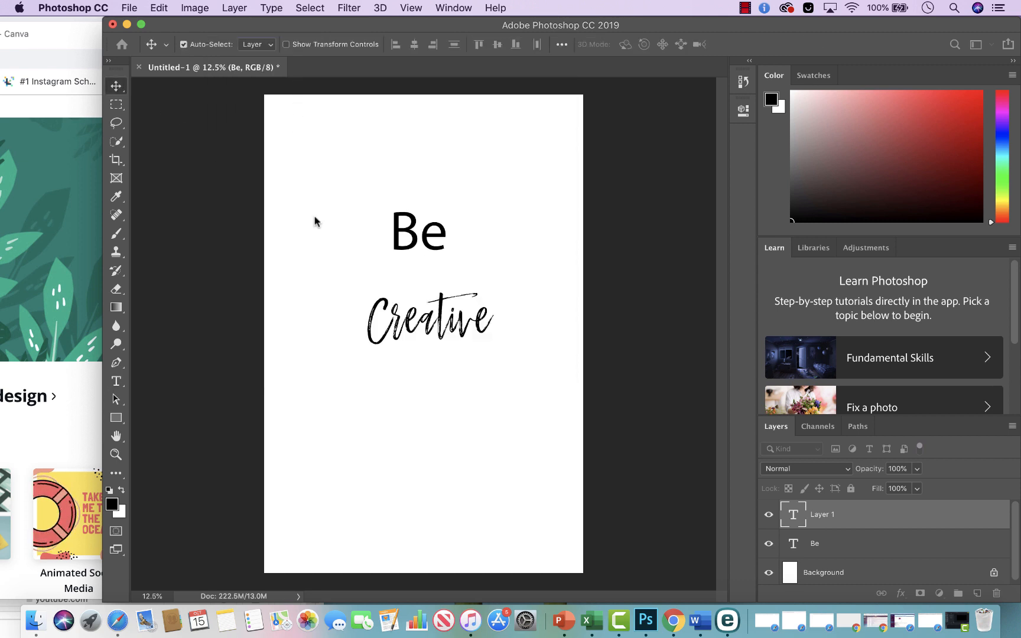
left_click_drag(467, 322, 469, 362)
left_click(397, 252)
left_click_drag(397, 256, 368, 316)
- Set the font size of the word "Be" to 450 pt
left_click(116, 381)
double_click(387, 285)
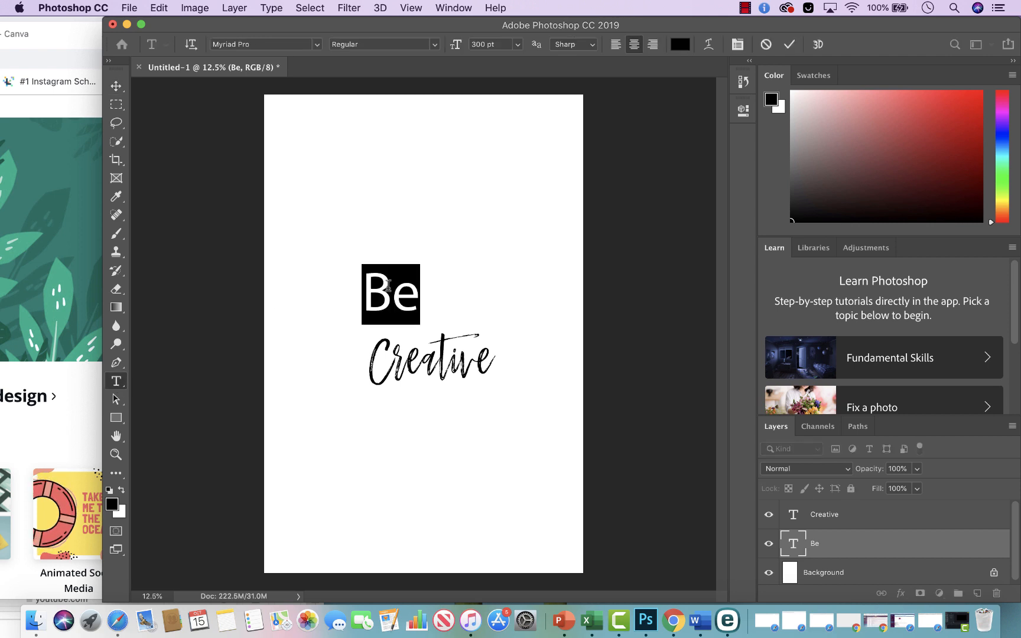
left_click(501, 45)
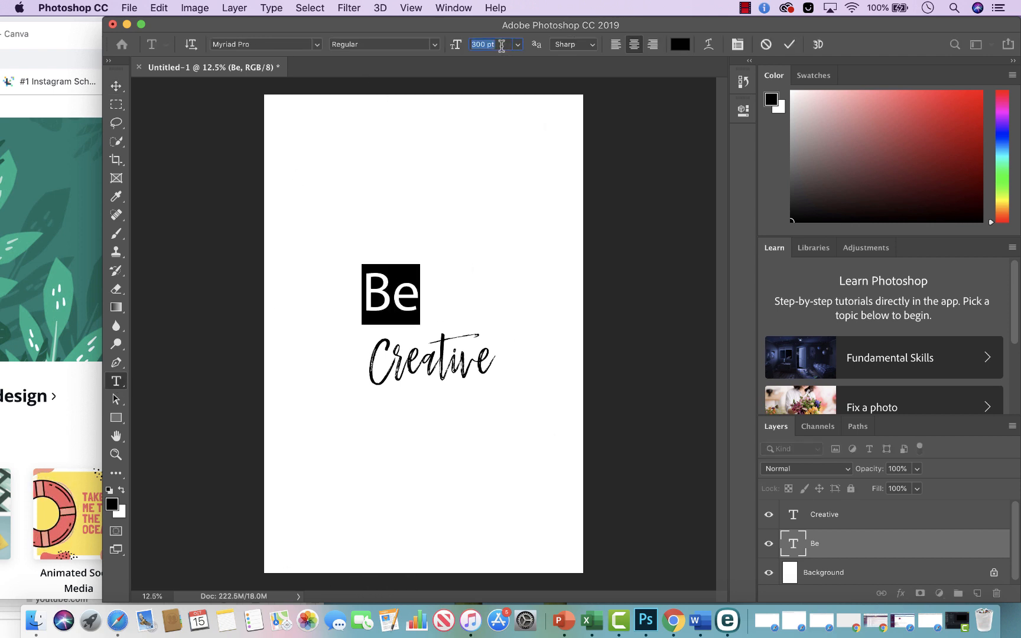
type("450")
key("Return")
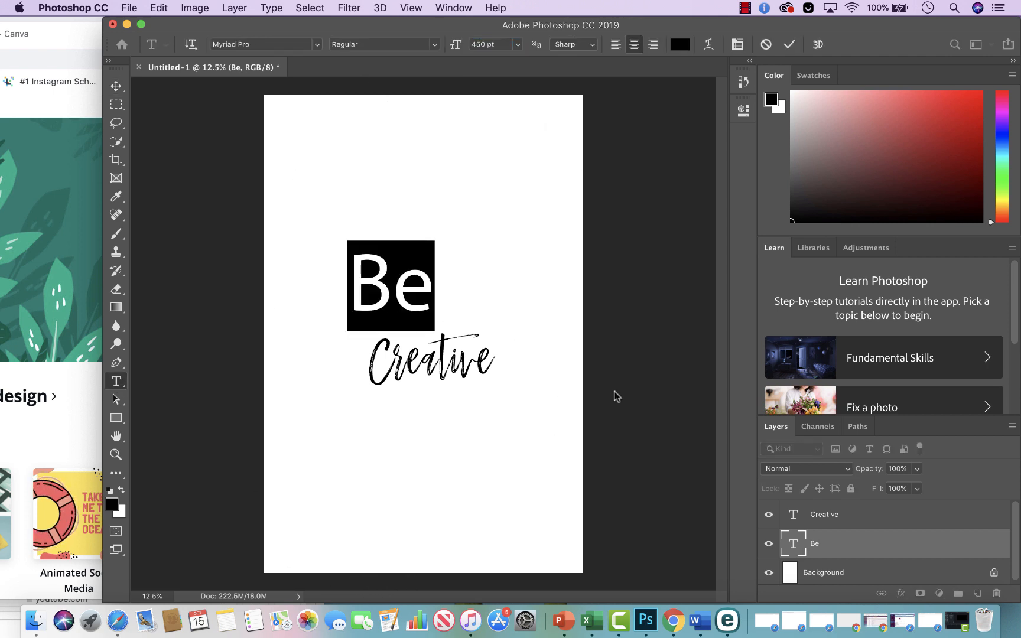
left_click(657, 323)
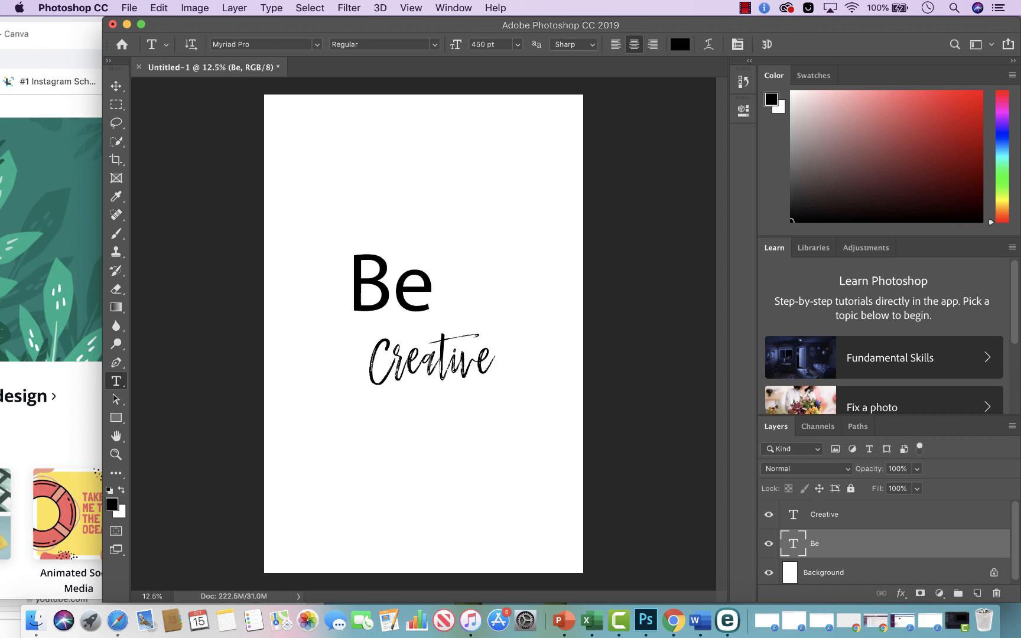
- Set the font size of the word "Creative" to 450 pt
double_click(431, 360)
left_click(489, 42)
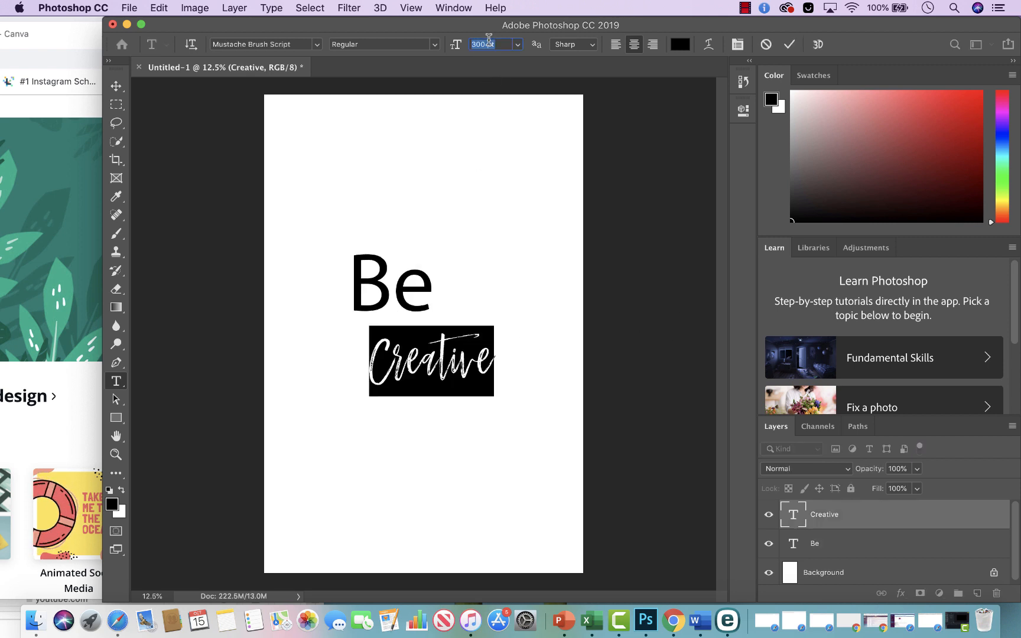
type("450")
key("Return")
- Reposition both words around the page's middle so "Be" sits closely above the beginning of "Creative" without overlapping it
left_click(116, 86)
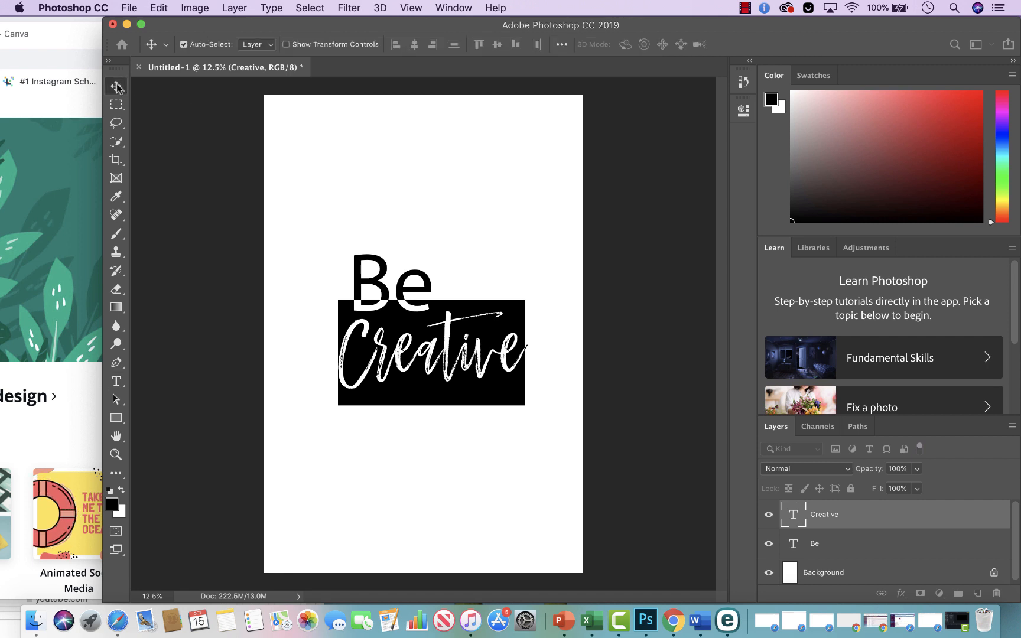
left_click_drag(484, 363, 487, 375)
mouse_move(417, 293)
left_mouse_down()
mouse_move(404, 277)
mouse_move(402, 289)
left_mouse_up()
left_click_drag(497, 338, 486, 371)
left_click_drag(396, 289, 391, 303)
mouse_move(473, 361)
left_mouse_down()
mouse_move(473, 371)
mouse_move(465, 361)
left_mouse_up()
left_click(662, 323)
mouse_move(391, 308)
left_mouse_down()
mouse_move(407, 308)
mouse_move(395, 317)
left_mouse_up()
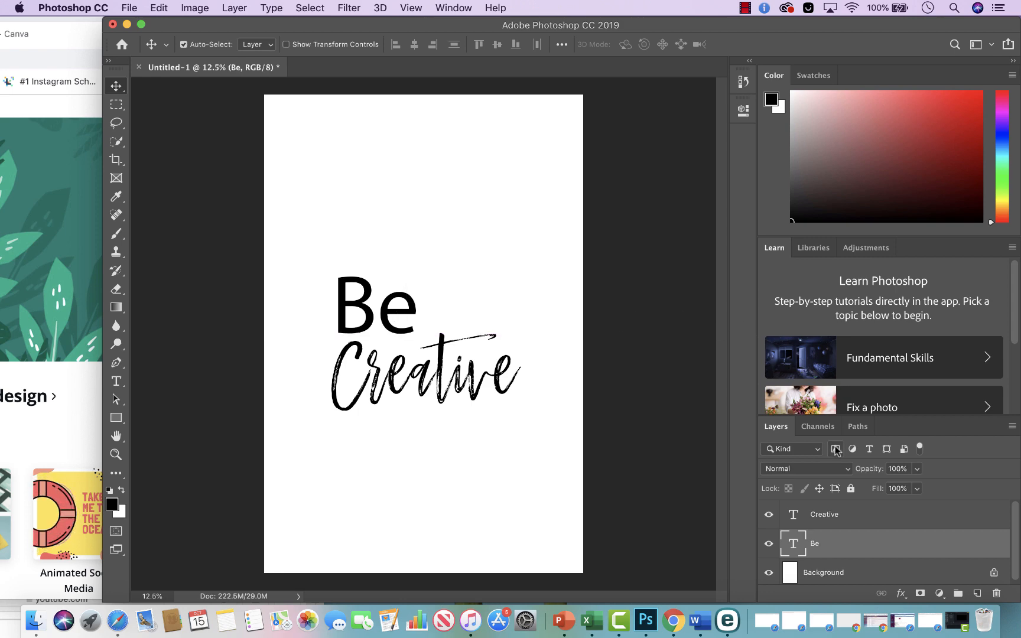
- Hide the Background layer so the two words stand on a transparent canvas
scroll(828, 537, "down", 1)
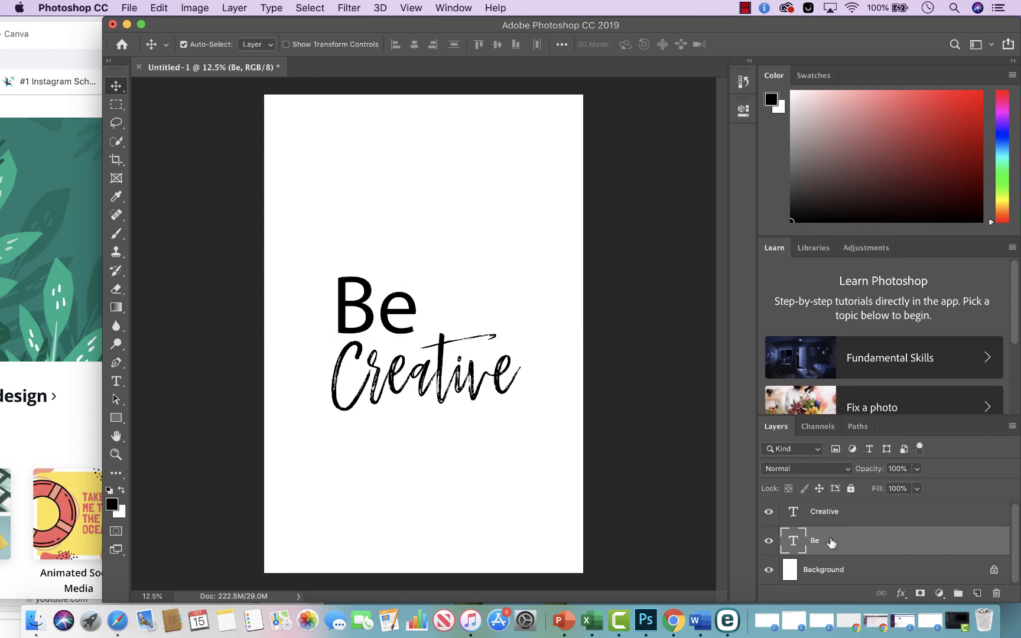
left_click(769, 571)
left_click(128, 7)
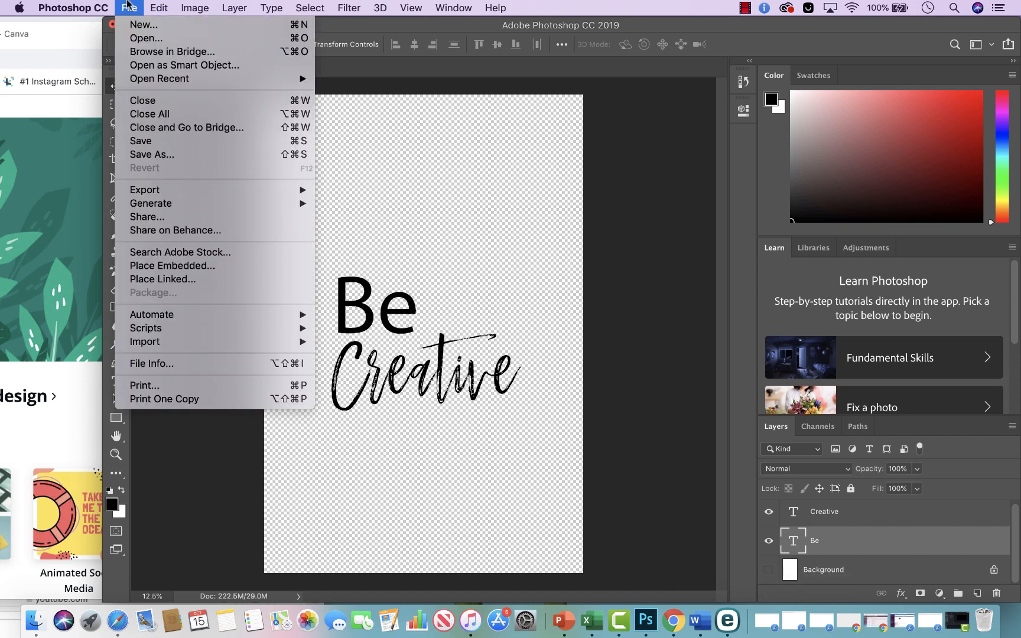
left_click(674, 368)
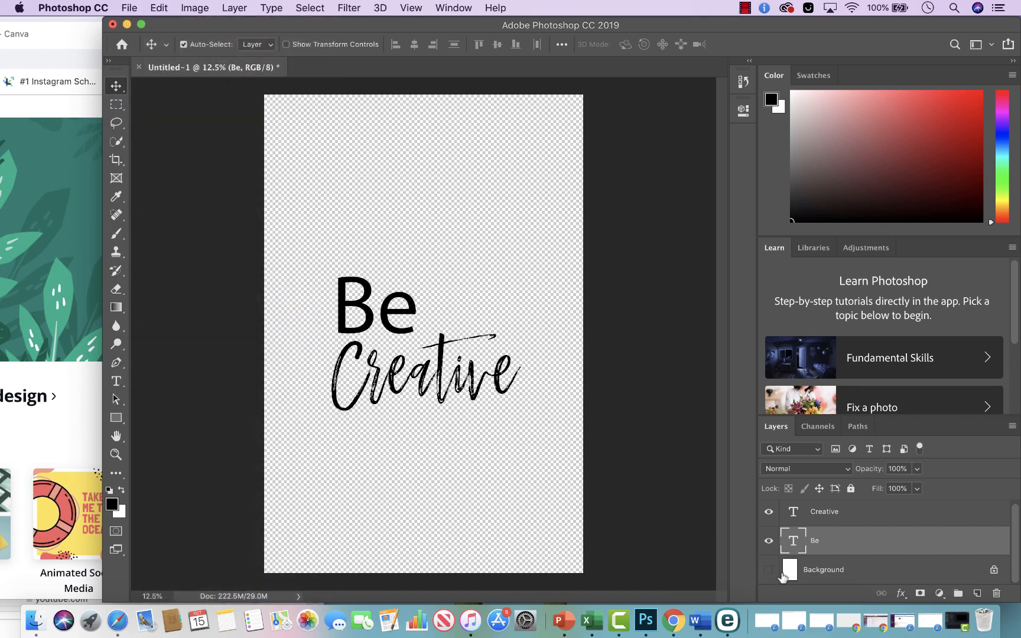
- Start saving the design under a new name, entering BeCreative as the file name
left_click(130, 7)
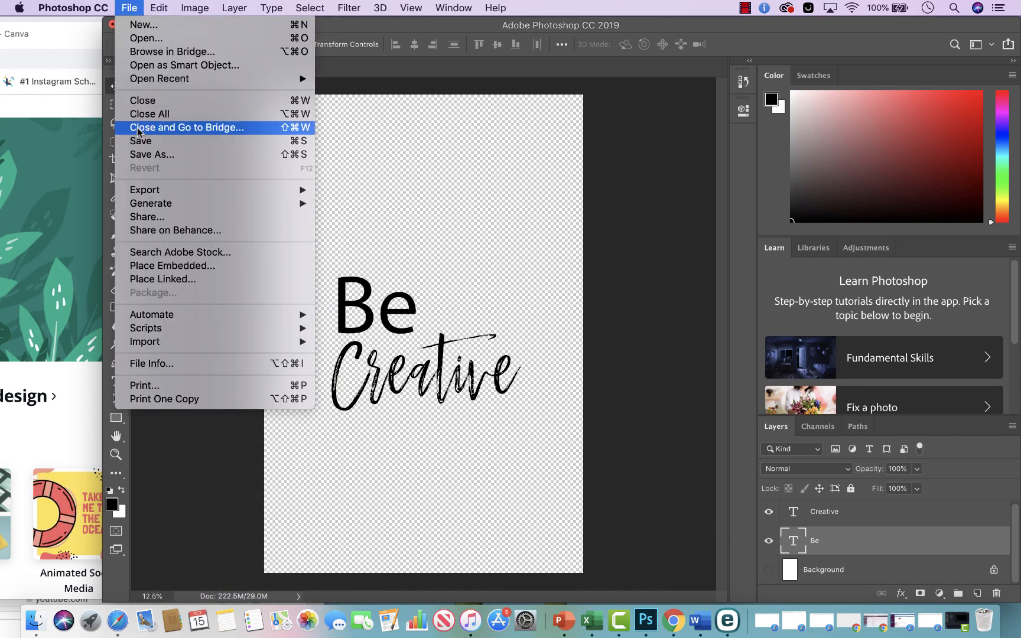
left_click(149, 154)
left_click(516, 130)
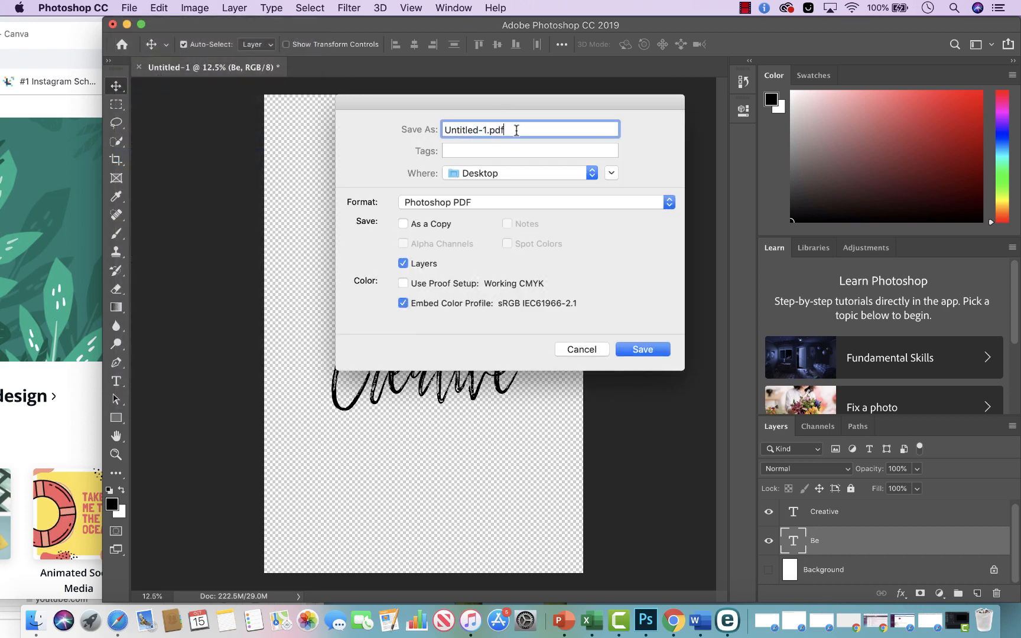
triple_click(517, 130)
type("Be C")
key("BackSpace")
key("BackSpace")
type("C")
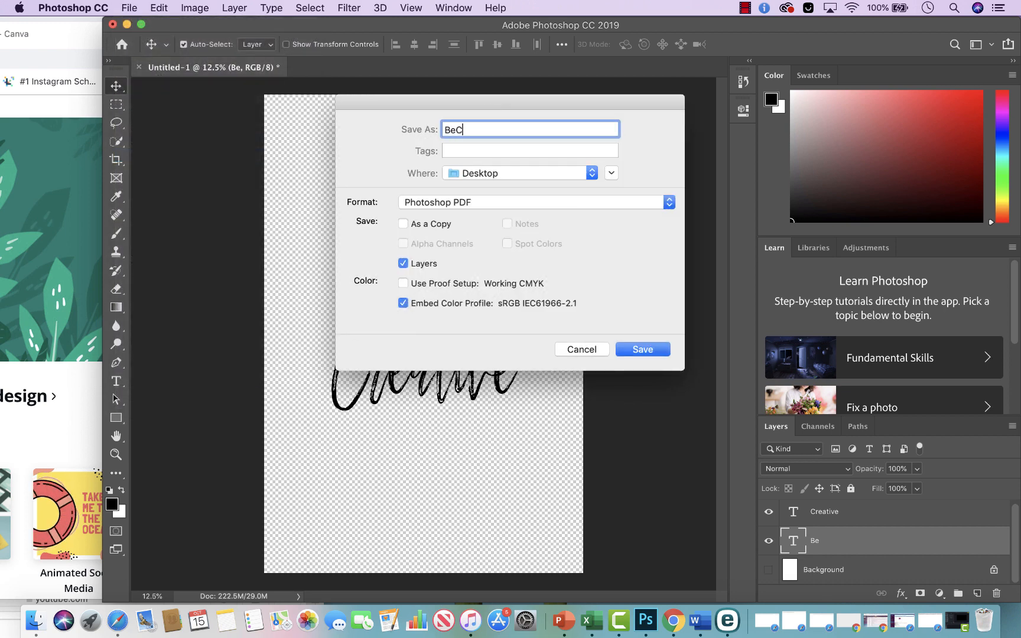
type("reative")
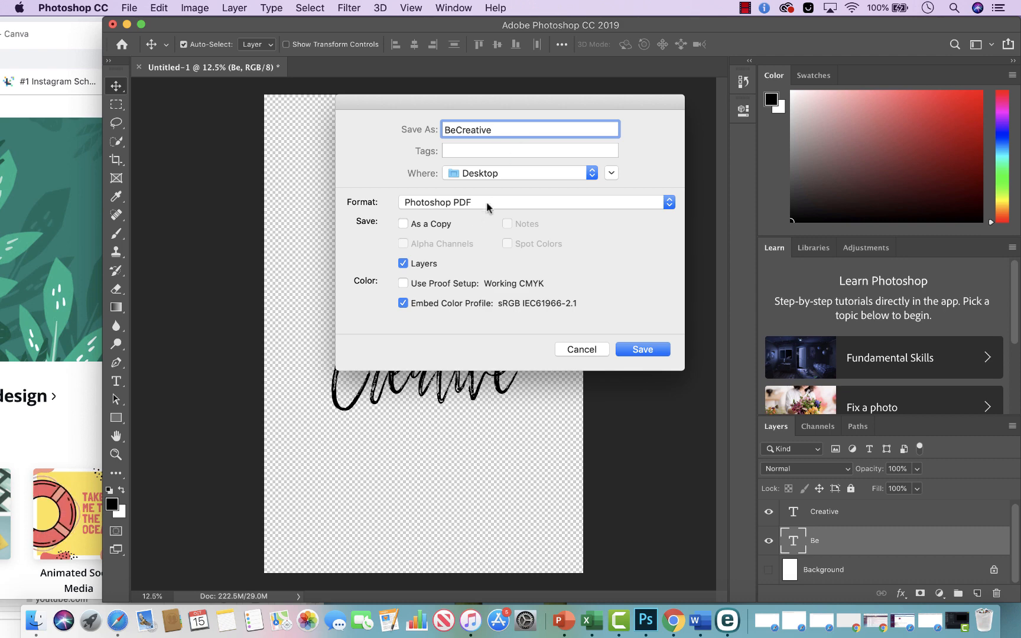
- Choose PNG as the file format and save the copy to the Desktop, accepting the PNG options
left_click(487, 203)
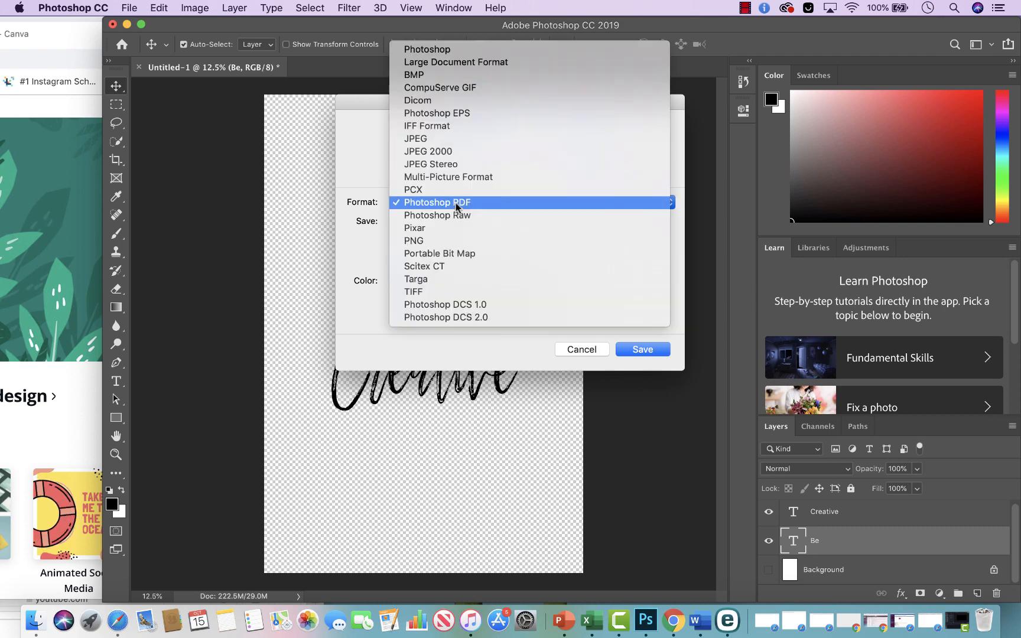
left_click(411, 245)
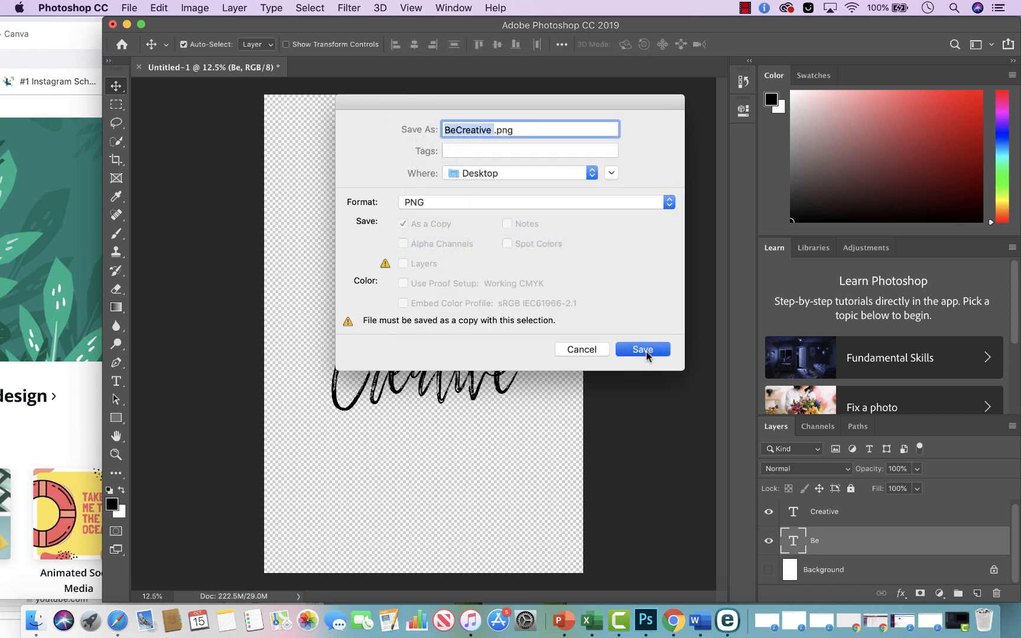
left_click(643, 350)
left_click(596, 260)
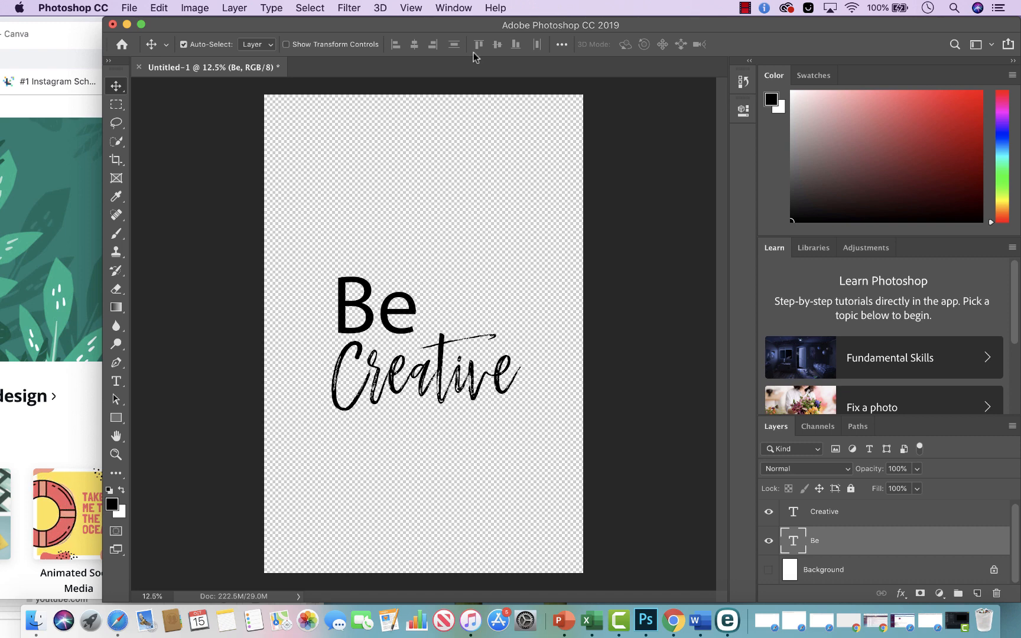
- Move the Photoshop window aside and switch to the Canva home page in Chrome
left_click_drag(219, 27, 724, 28)
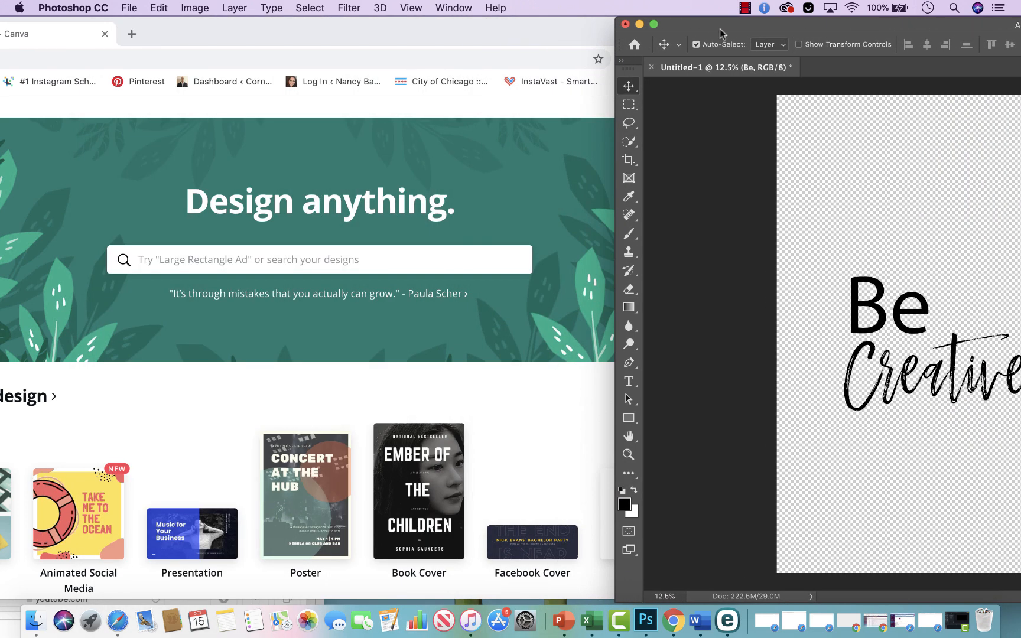
left_click(217, 40)
double_click(216, 40)
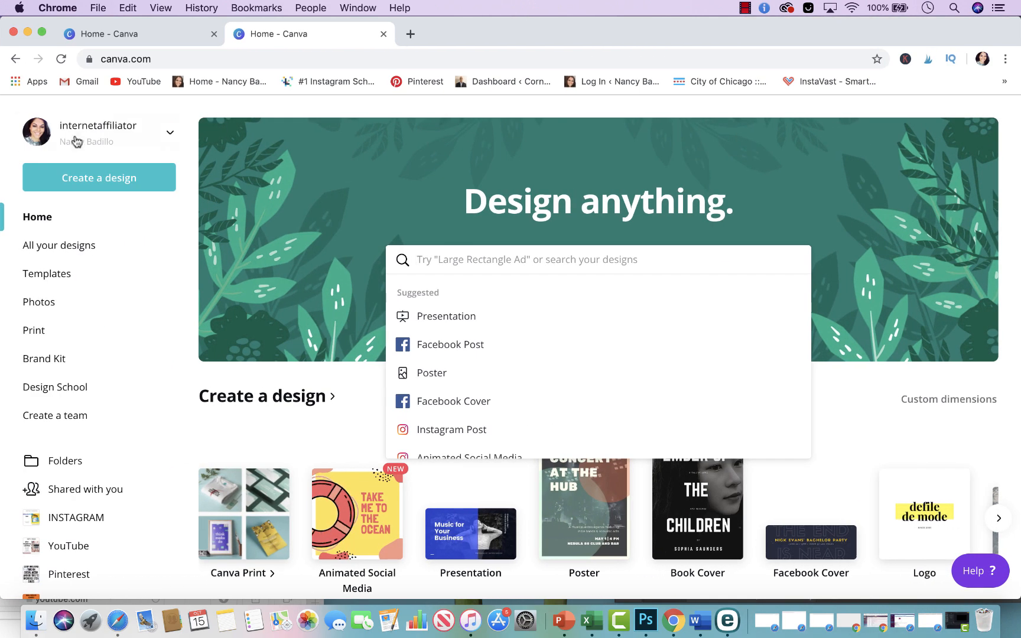
- Create a new design with custom dimensions of 24 in wide by 36 in high
left_click(143, 180)
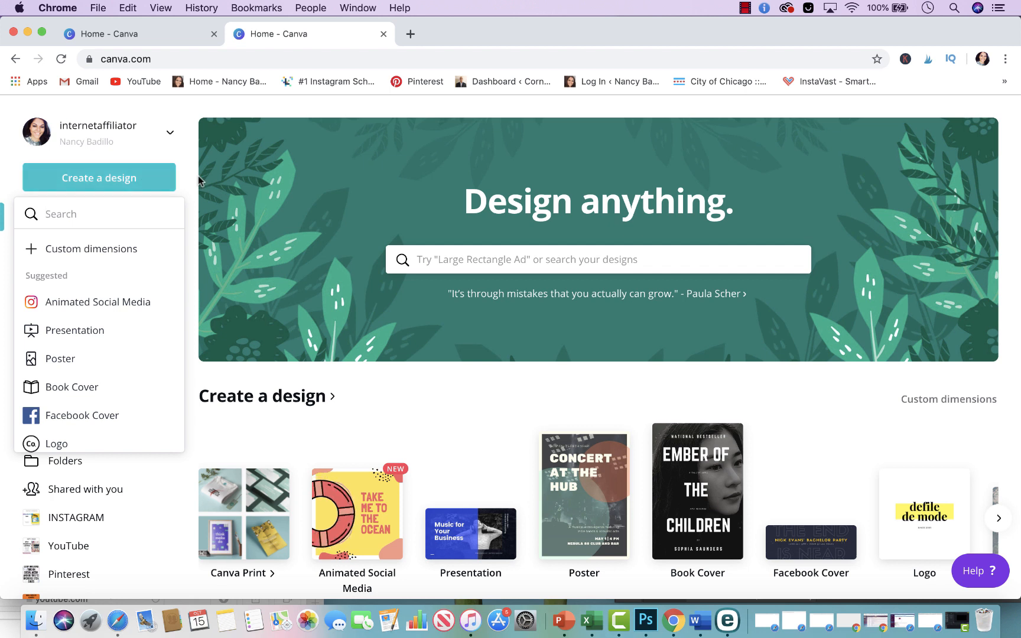
left_click(88, 253)
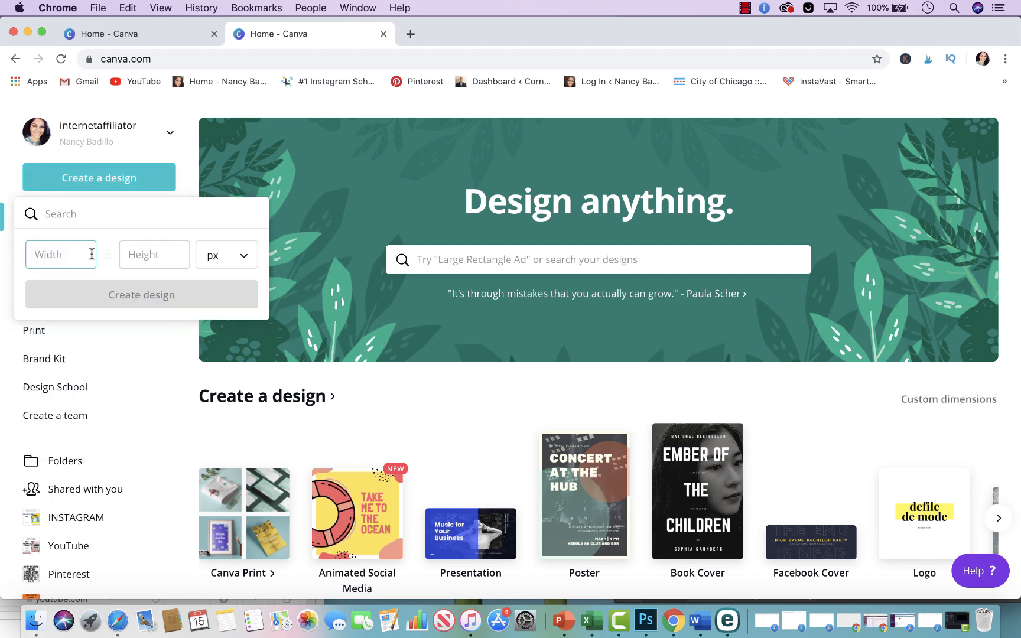
left_click(220, 256)
left_click(221, 285)
left_click(66, 255)
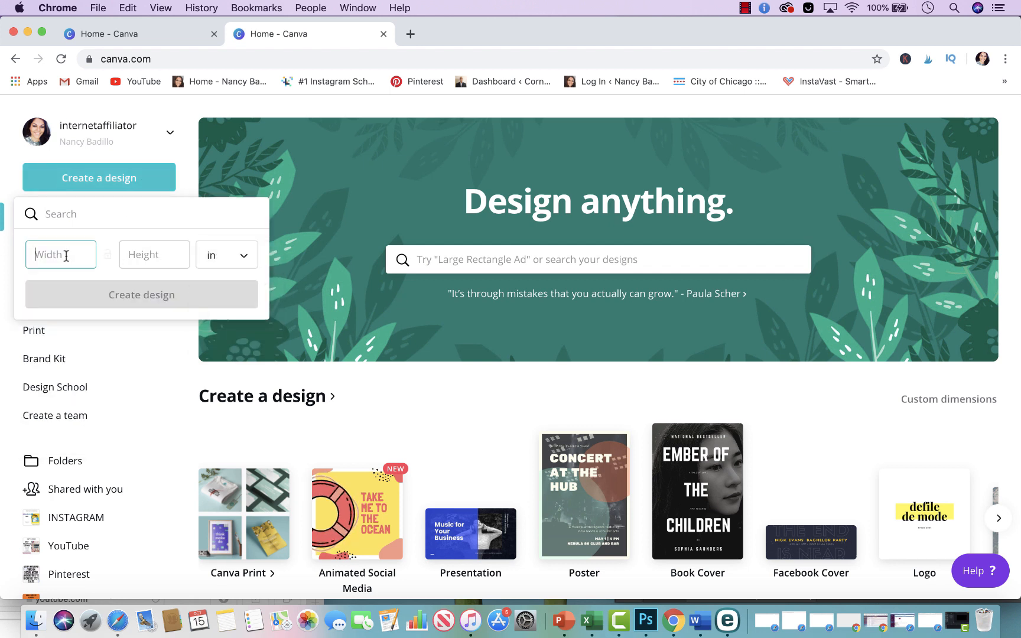
type("24")
key("Tab")
type("36")
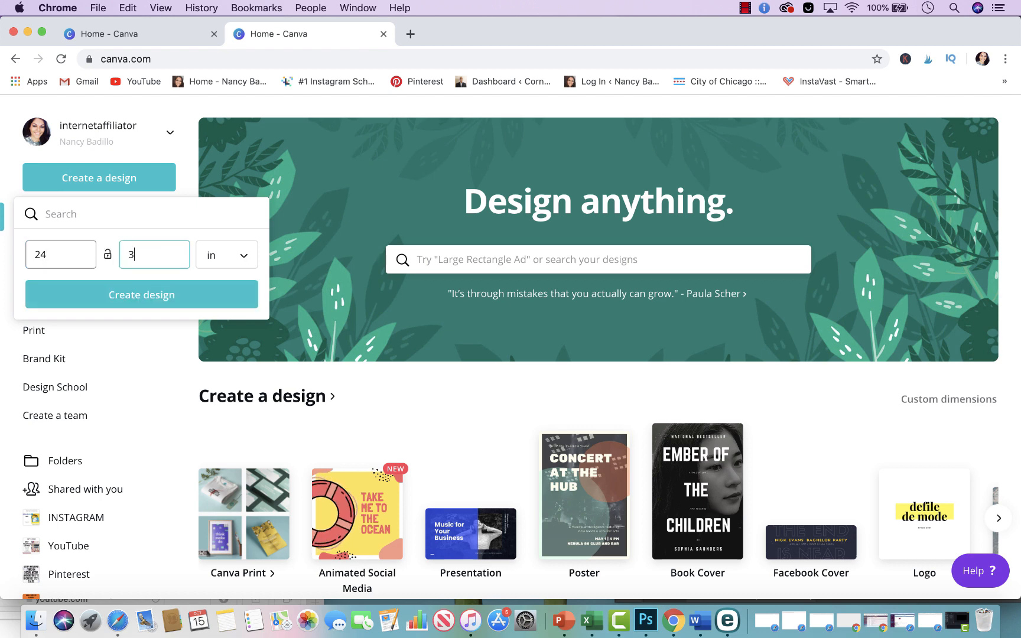
left_click(88, 294)
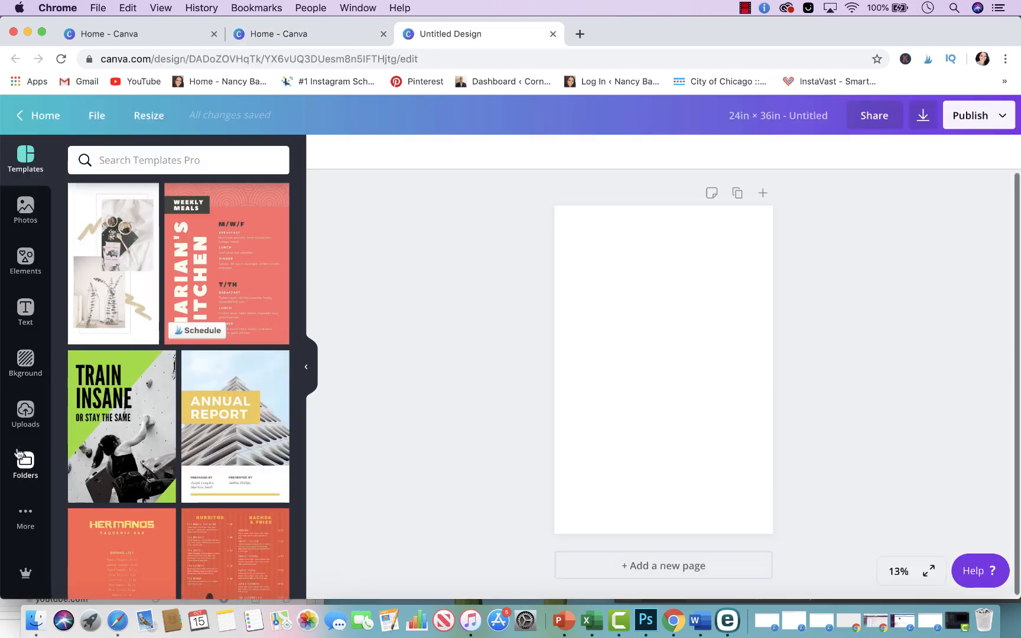
- Upload BeCreative .png from the Desktop and place it on the blank page
left_click(26, 414)
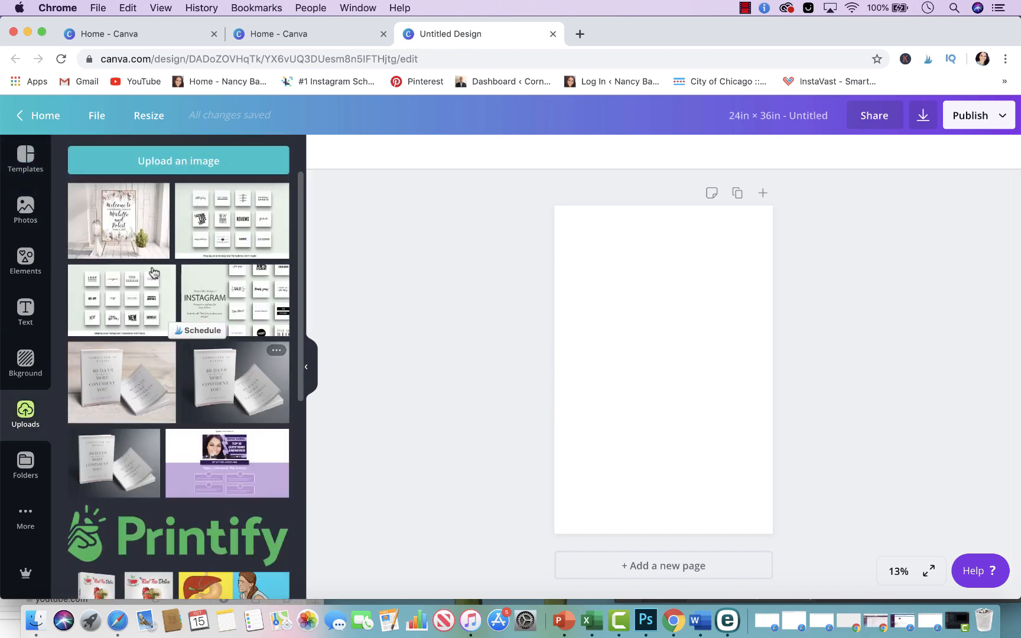
left_click(175, 164)
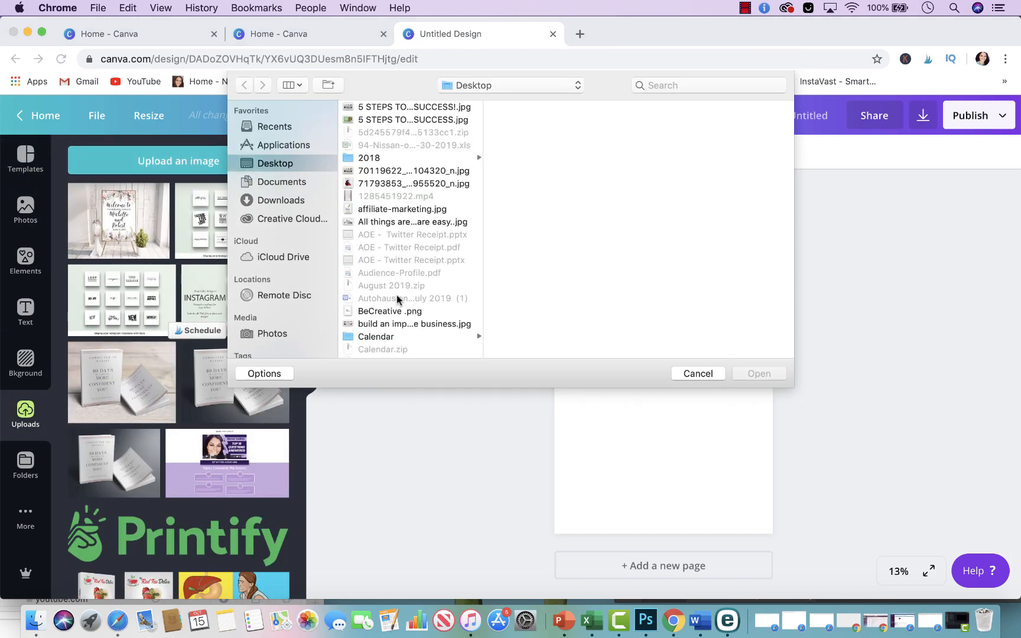
left_click(399, 311)
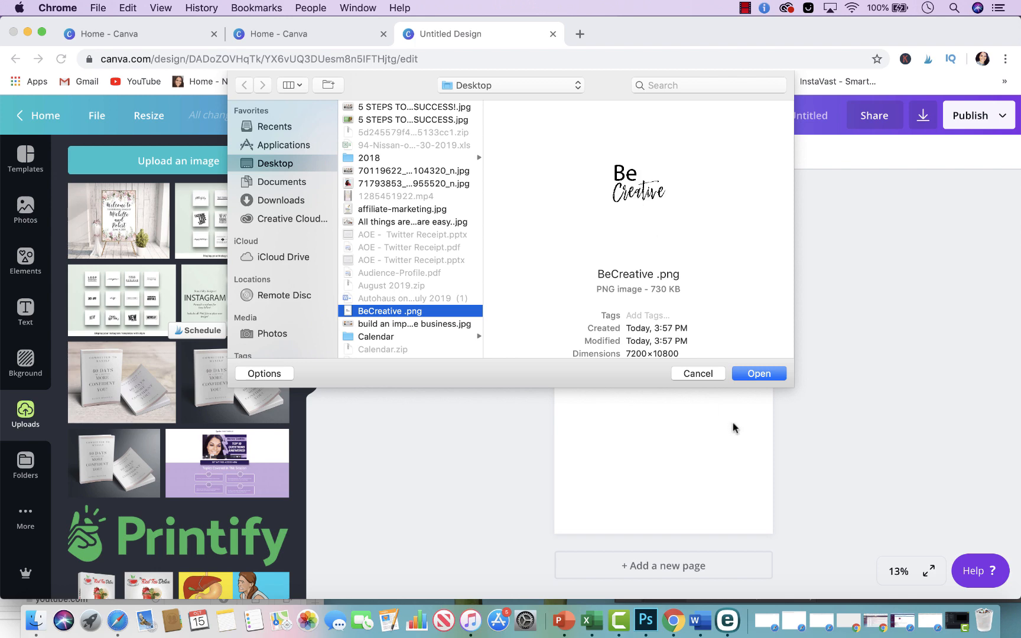
left_click(762, 373)
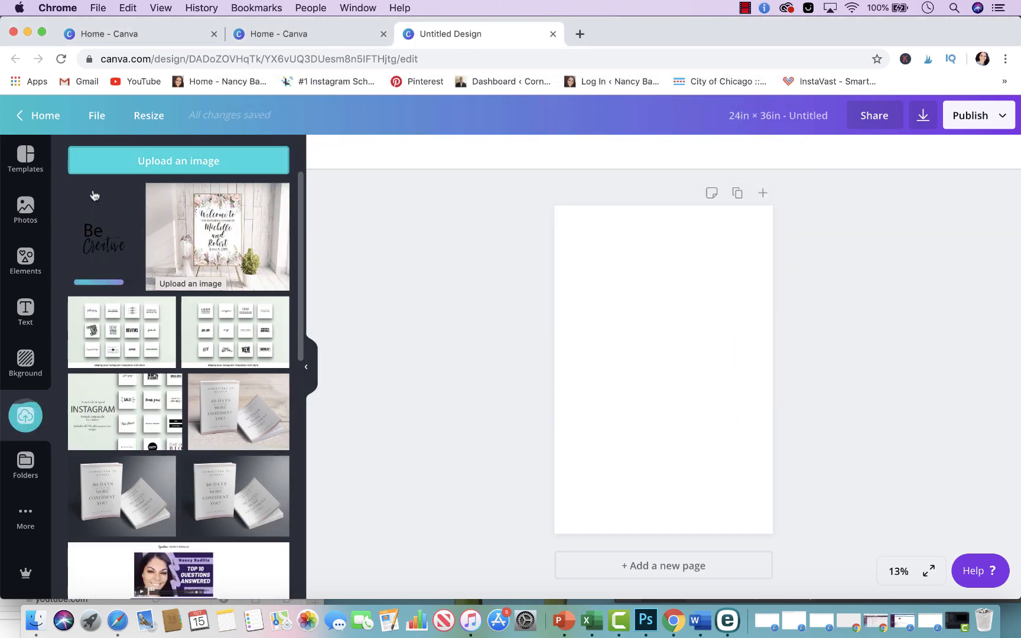
left_click(91, 248)
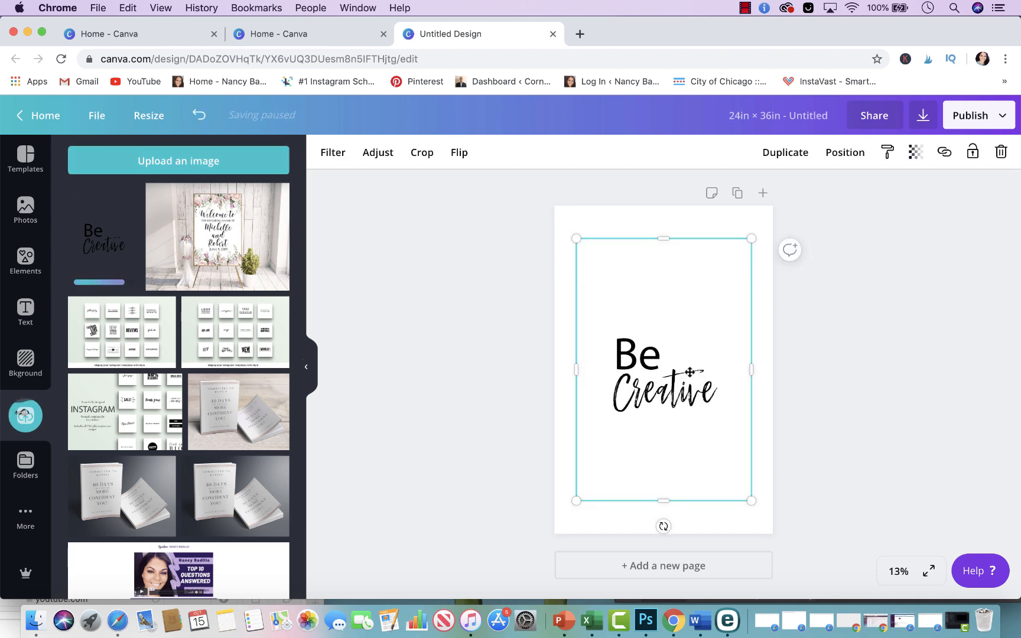
- Enlarge the "Be Creative" graphic to the full page width and shift it vertically so the words sit around the page's middle
left_click_drag(683, 381, 662, 348)
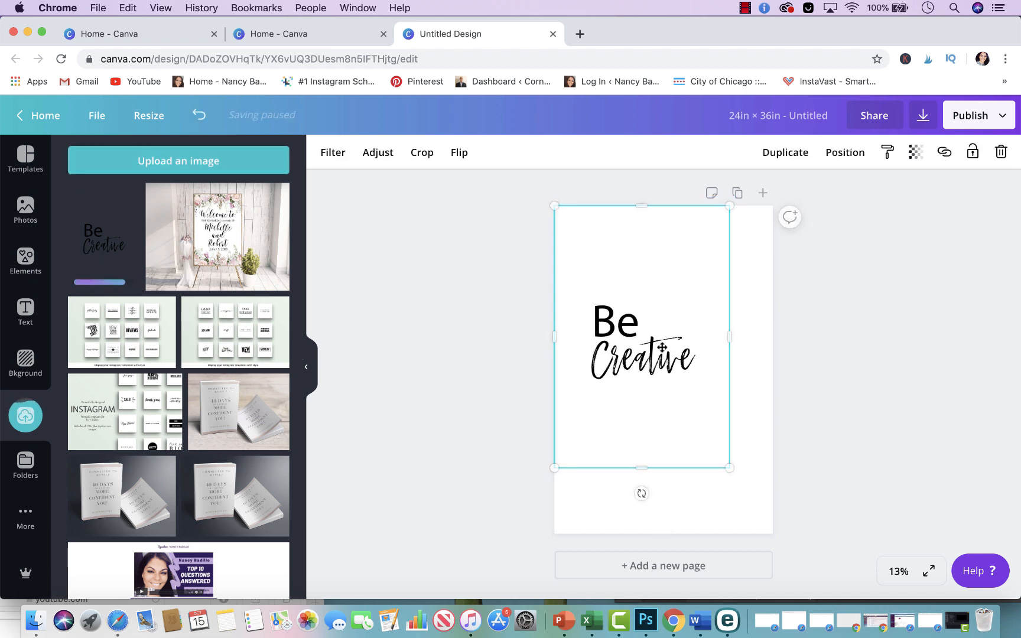
left_click_drag(728, 466, 775, 529)
left_click_drag(697, 398, 698, 382)
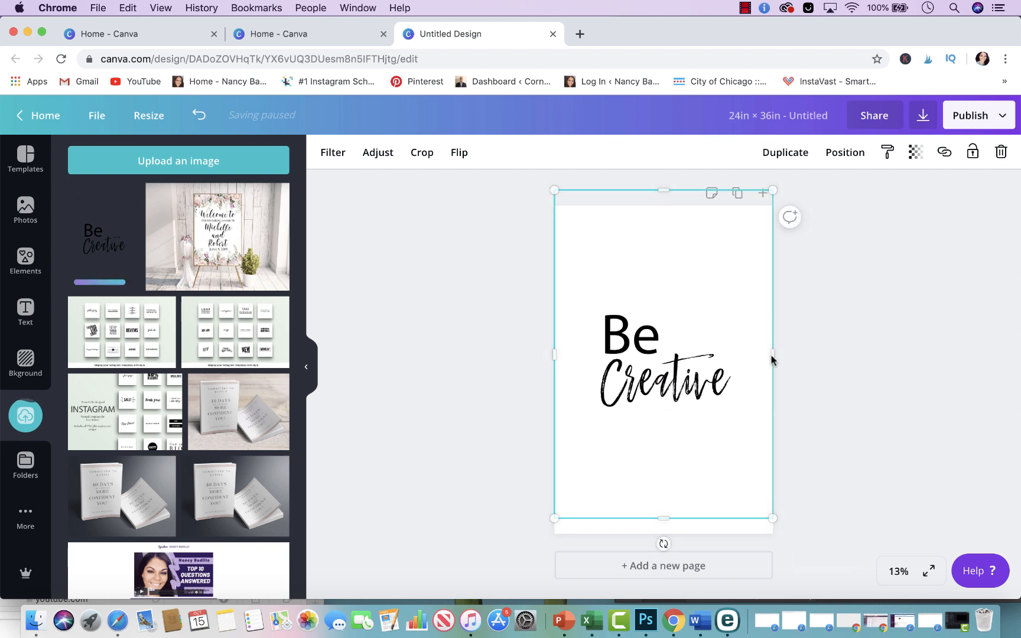
left_click(893, 339)
left_click(668, 383)
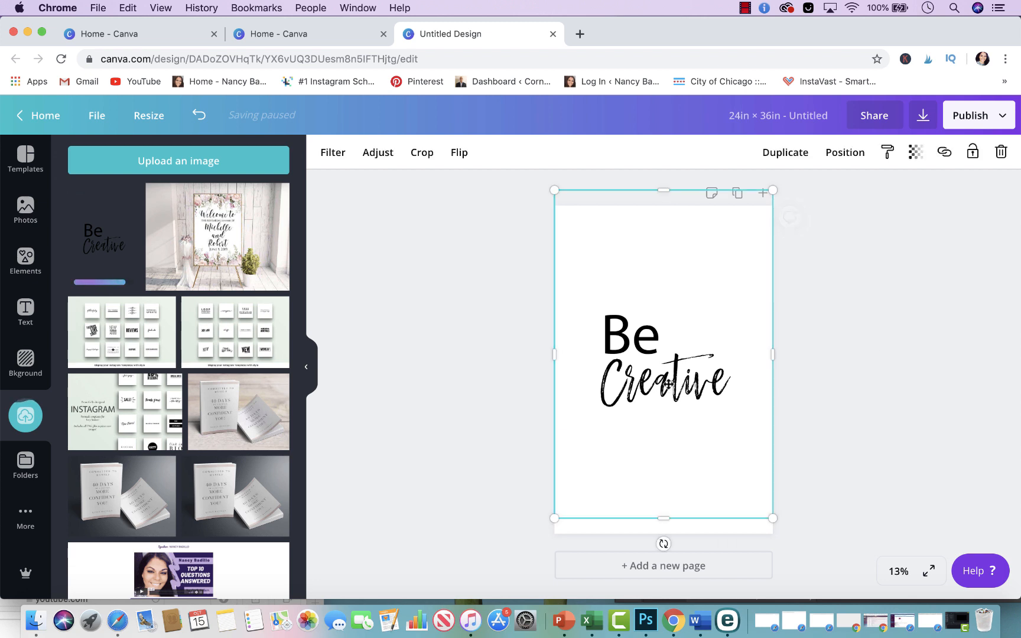
left_click_drag(667, 382, 667, 392)
left_click(881, 321)
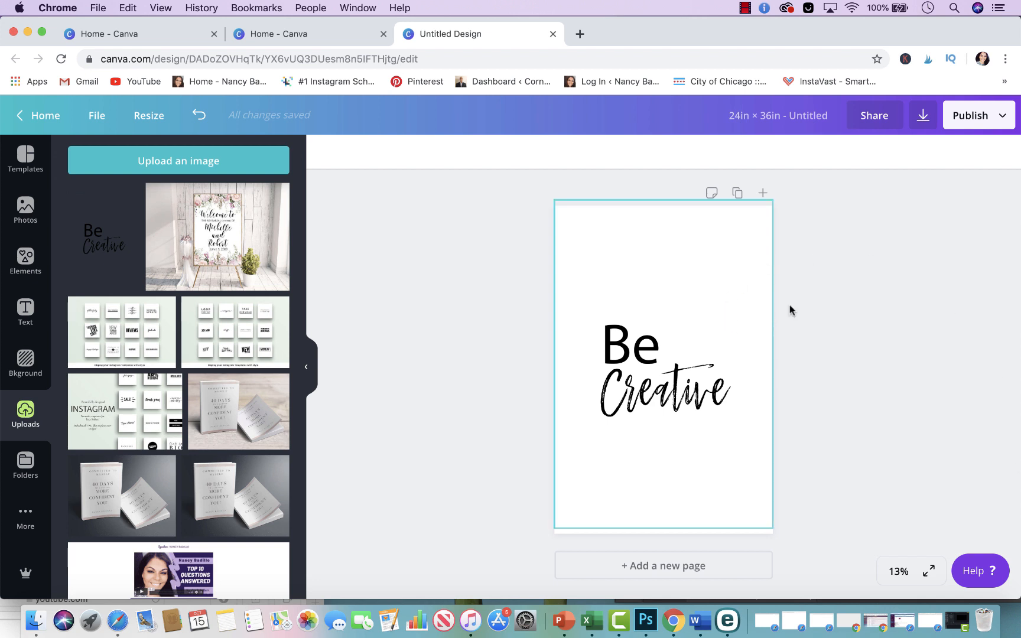
- Download the 24 × 36 in design as a JPG at quality 100
left_click(923, 115)
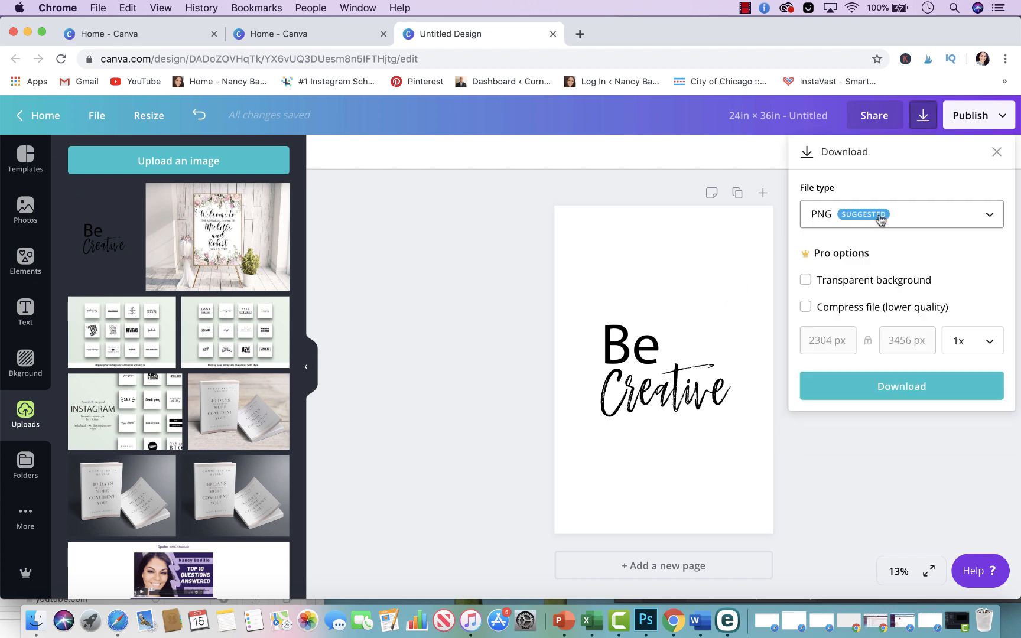
left_click(851, 214)
left_click(852, 260)
left_click_drag(946, 280, 993, 282)
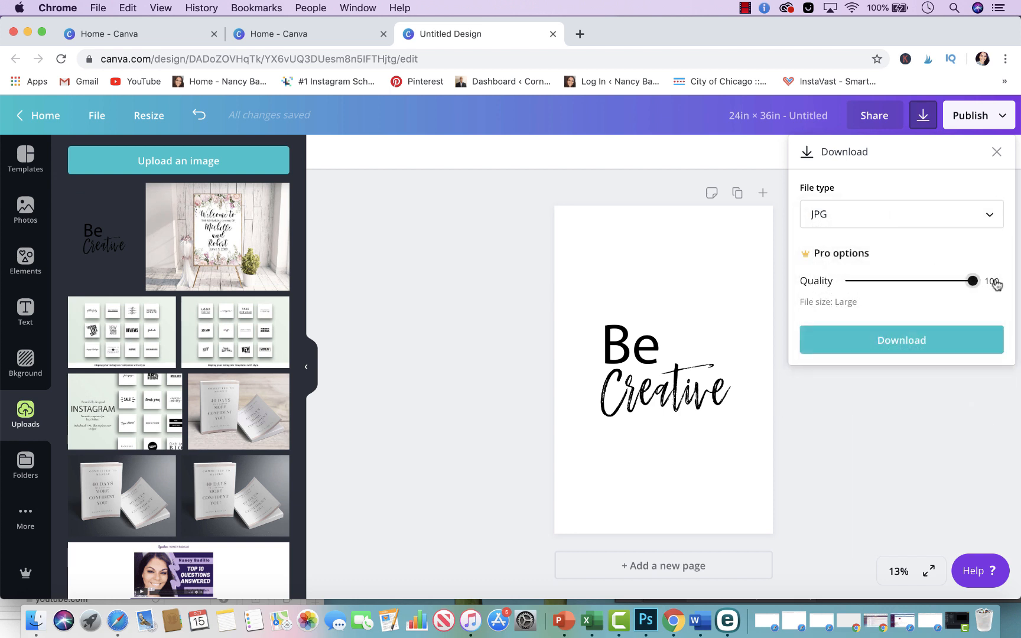
left_click(903, 343)
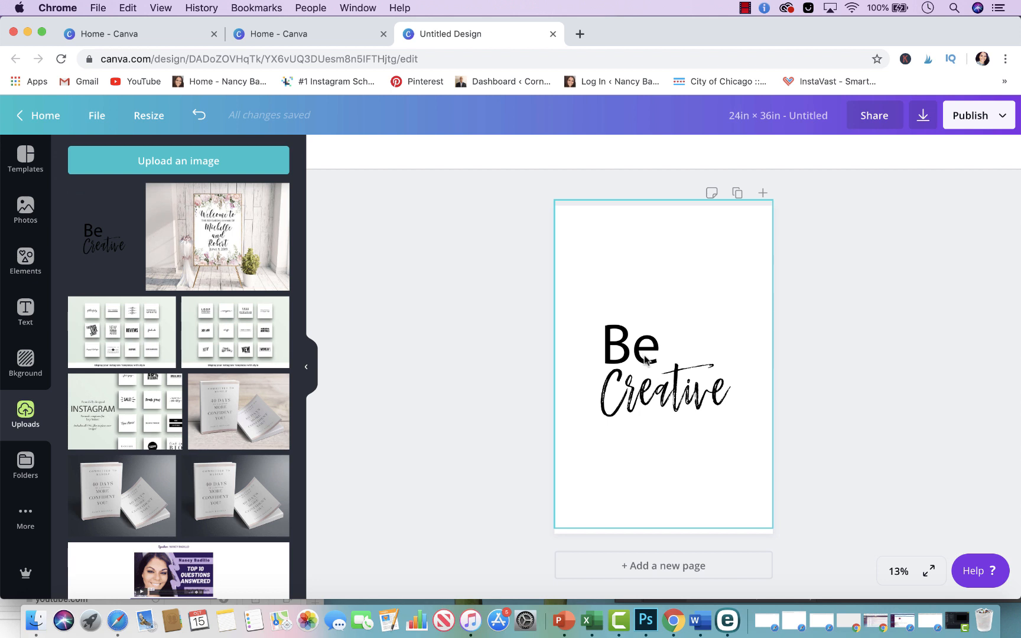
- Make a resized copy of the design with custom dimensions of 20 × 30 in
left_click(142, 117)
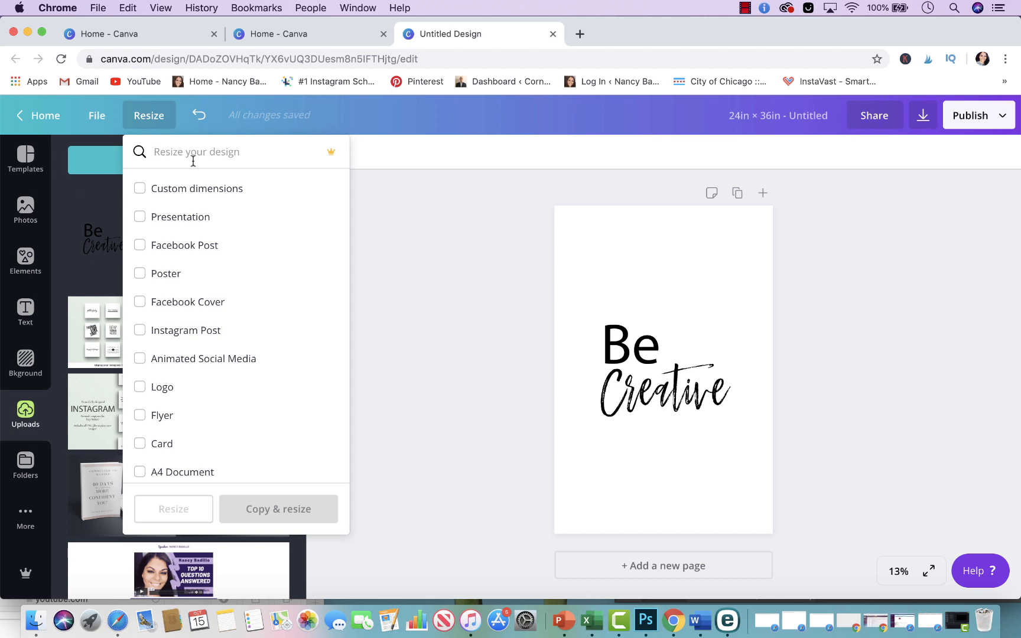
left_click(575, 402)
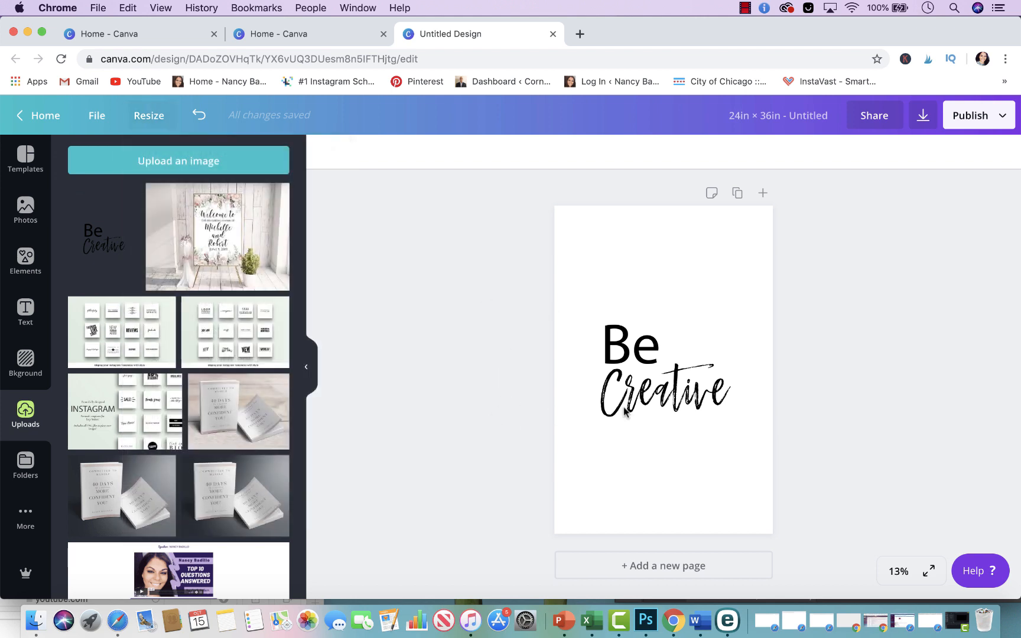
left_click(149, 117)
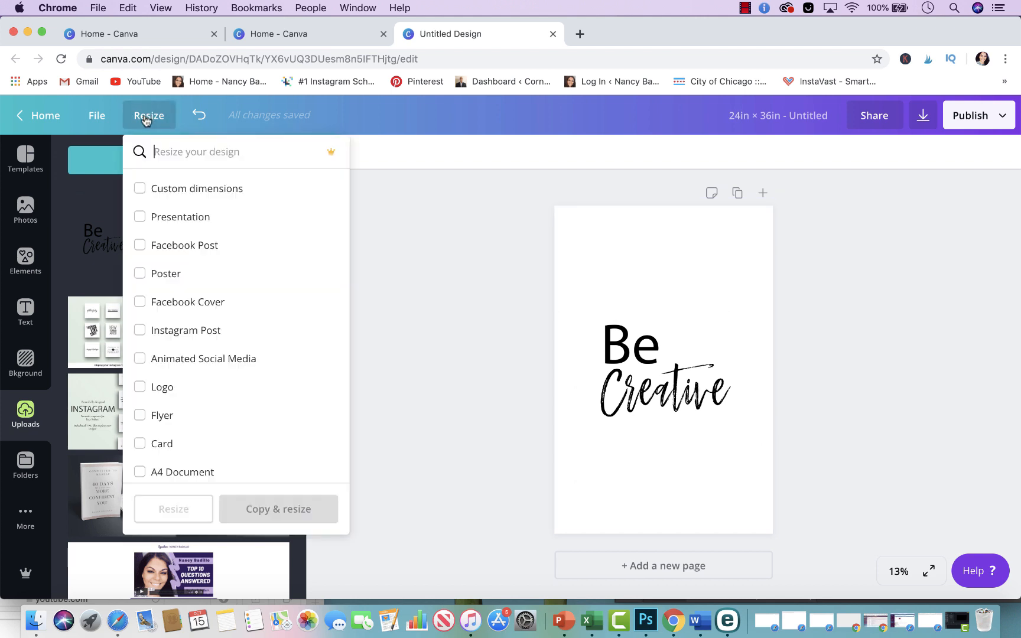
left_click(201, 194)
double_click(174, 222)
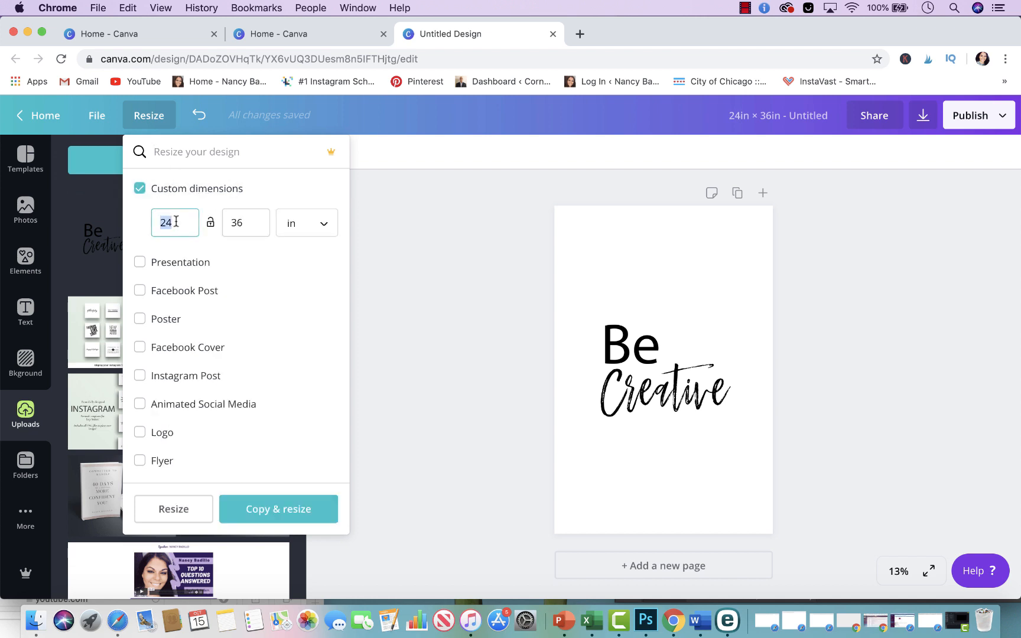
type("20")
key("Tab")
type("30")
left_click(273, 507)
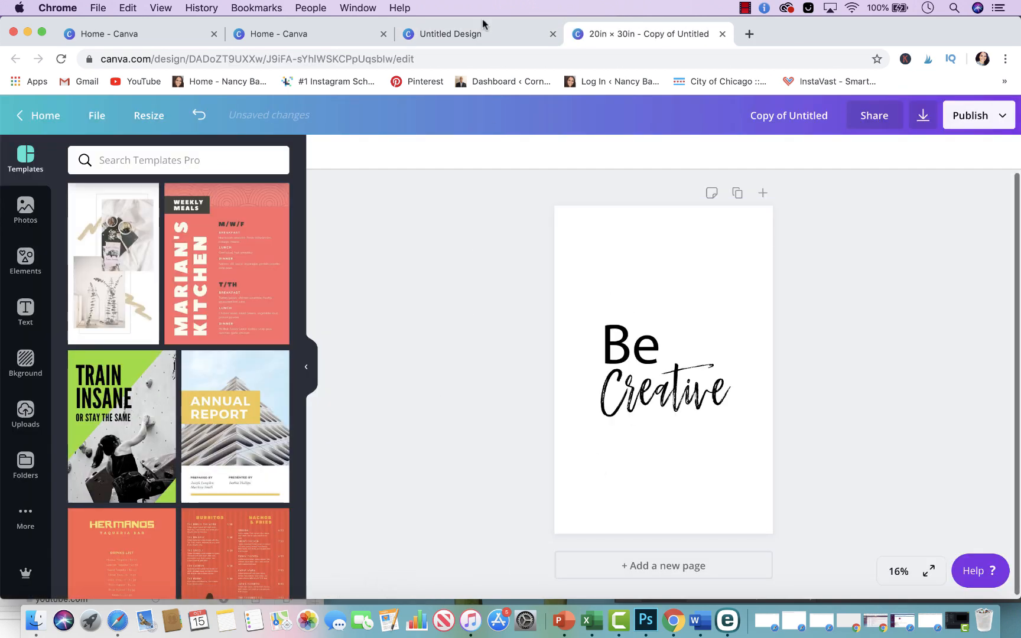
- Make another resized copy with custom dimensions of 18 × 24 in, starting from the 20 × 30 in copy
left_click(483, 23)
left_click(605, 420)
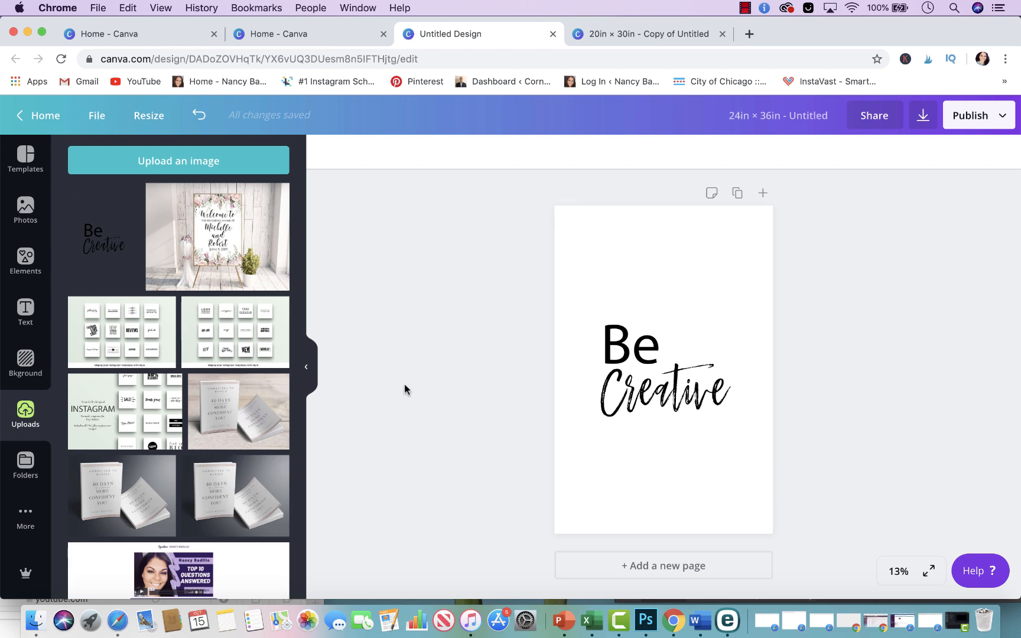
left_click(632, 30)
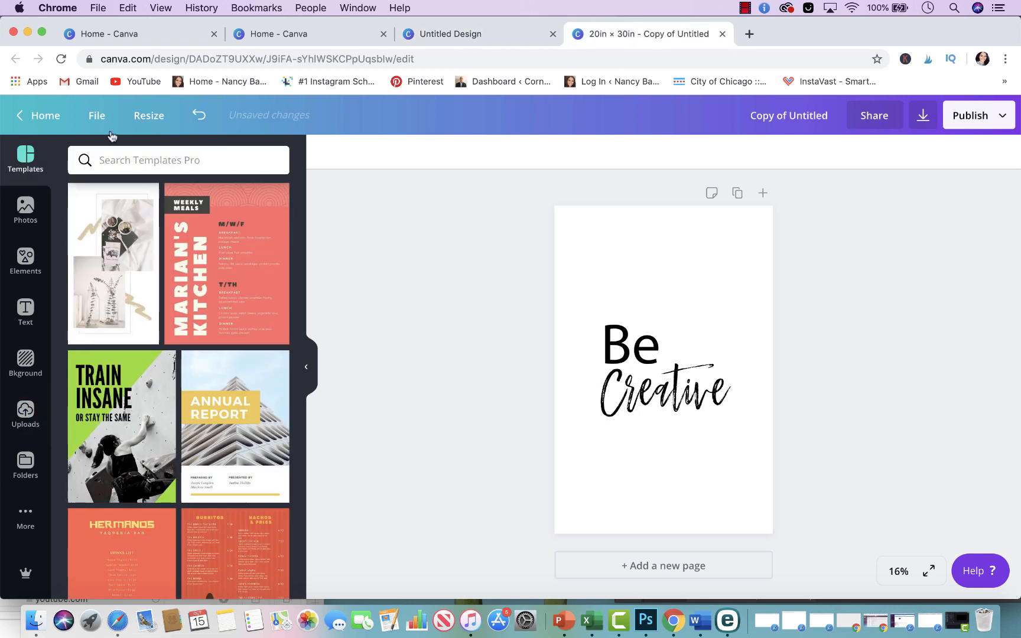
left_click(148, 116)
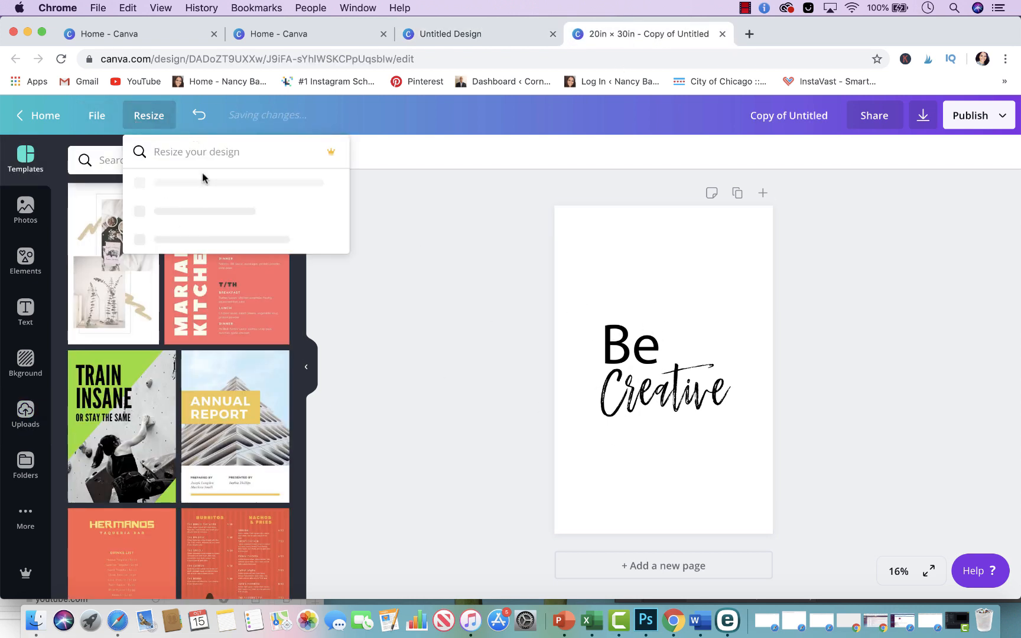
left_click(151, 116)
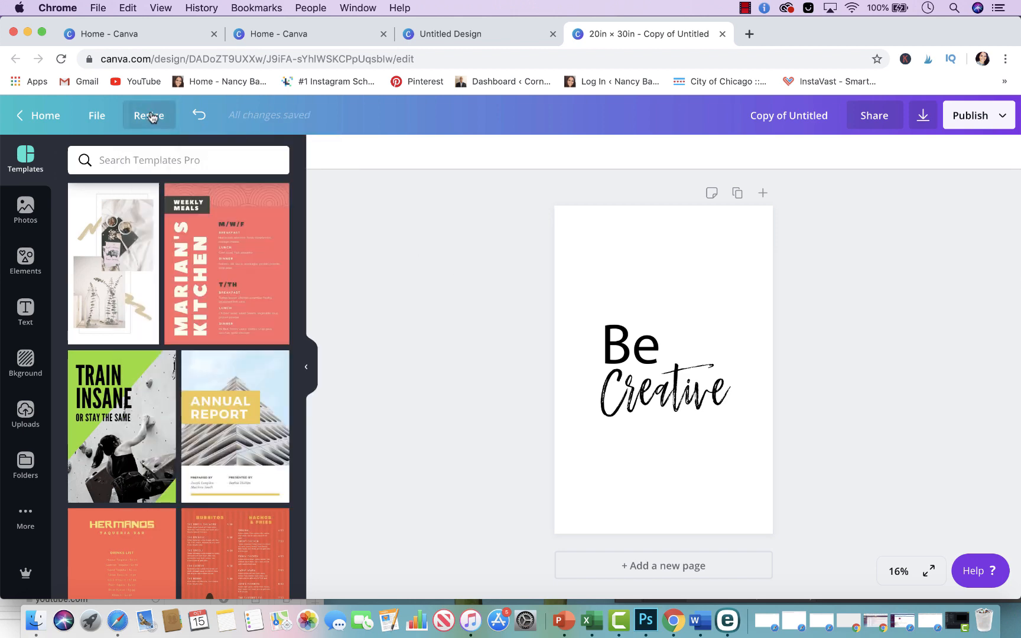
left_click(151, 116)
left_click(140, 188)
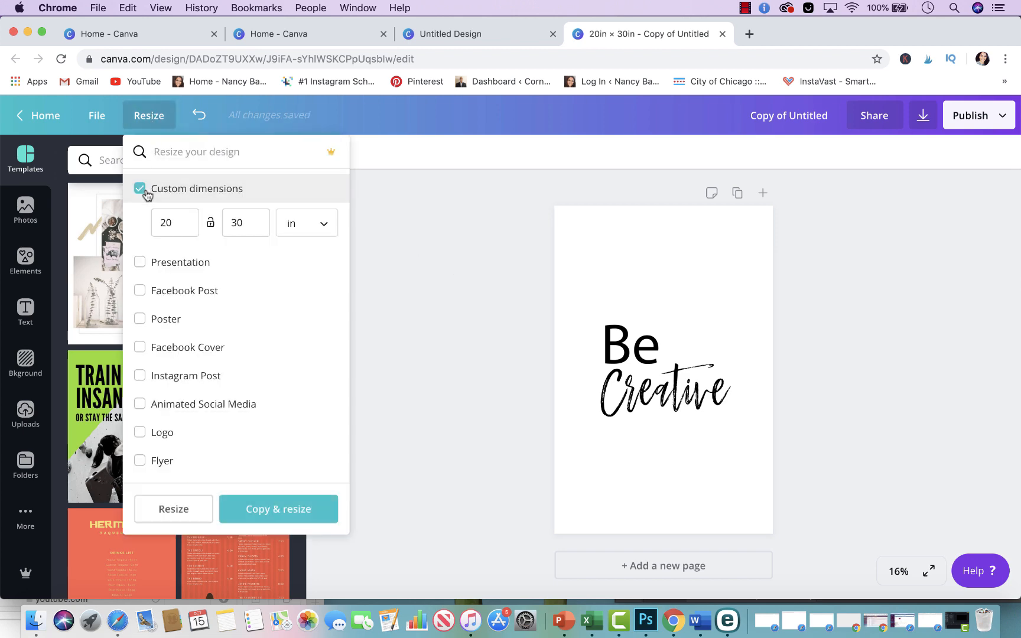
double_click(174, 225)
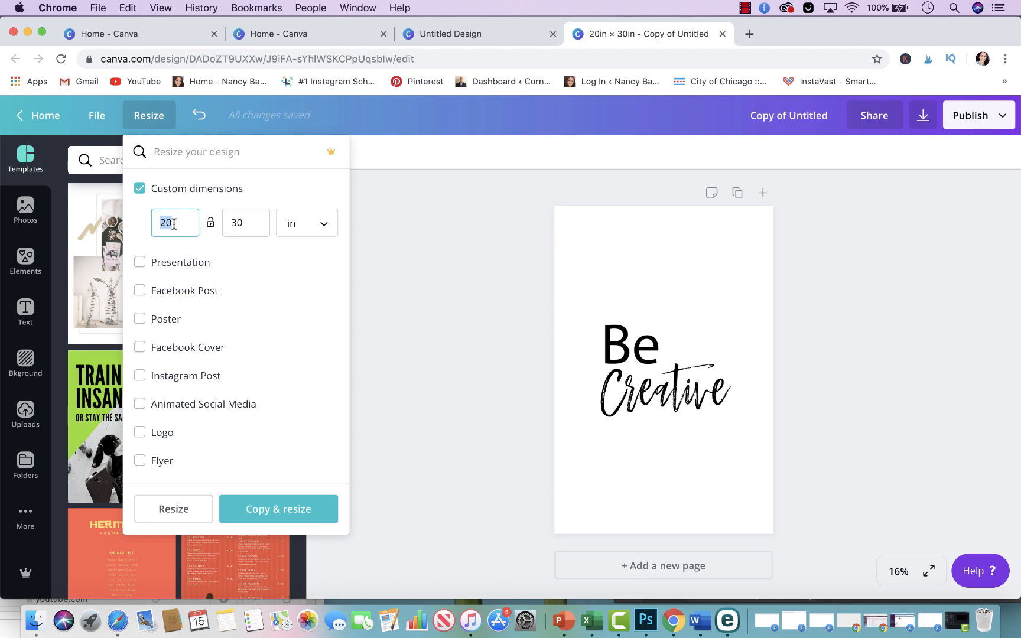
type("18")
key("Tab")
type("24")
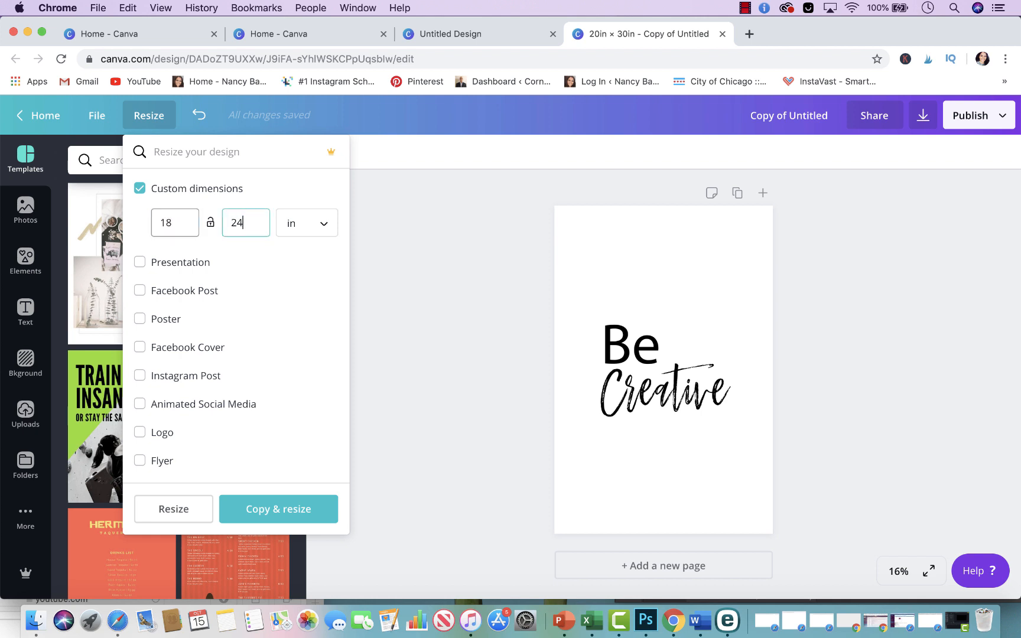
left_click(264, 511)
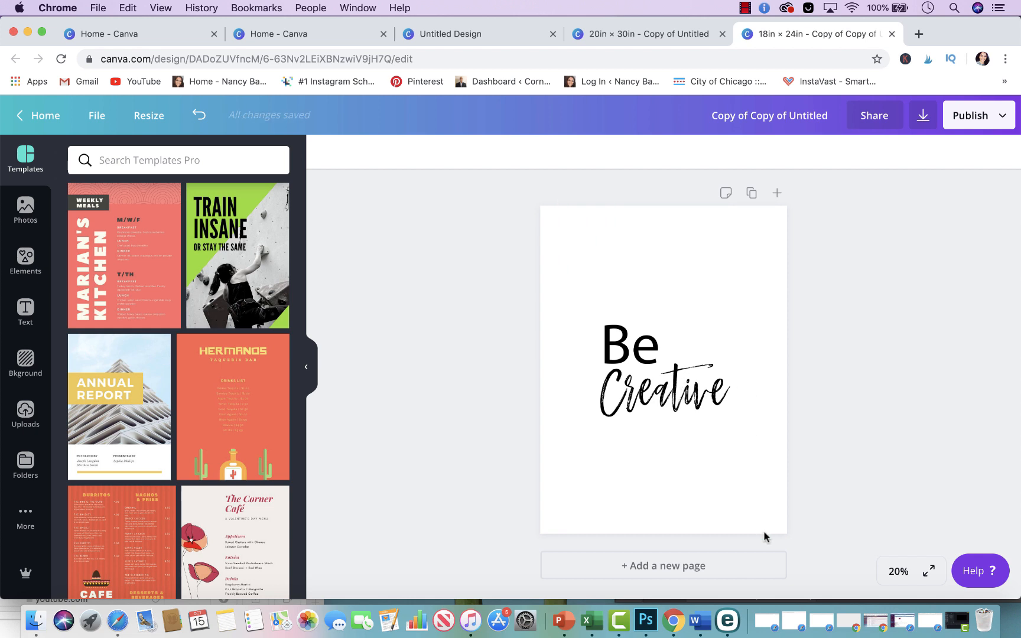
- Enlarge the "Be Creative" graphic on the 18 × 24 in page and reposition it around the page's middle
left_click(759, 509)
double_click(759, 510)
left_click_drag(774, 531, 822, 593)
left_click_drag(724, 420, 699, 381)
left_click(843, 366)
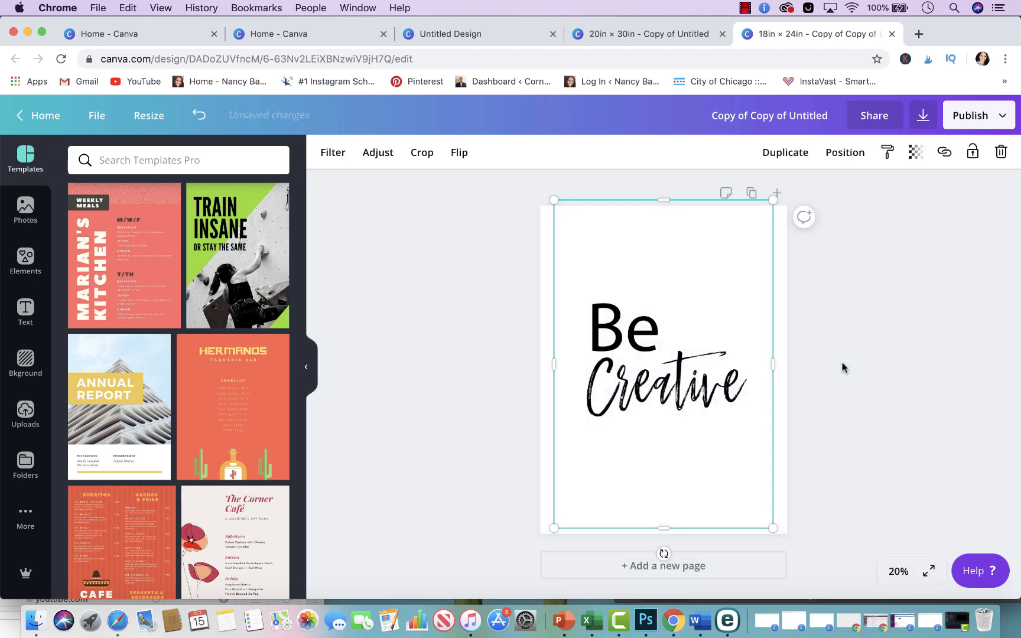
left_click(874, 355)
left_click_drag(669, 381, 715, 393)
left_click(882, 347)
left_click(875, 338)
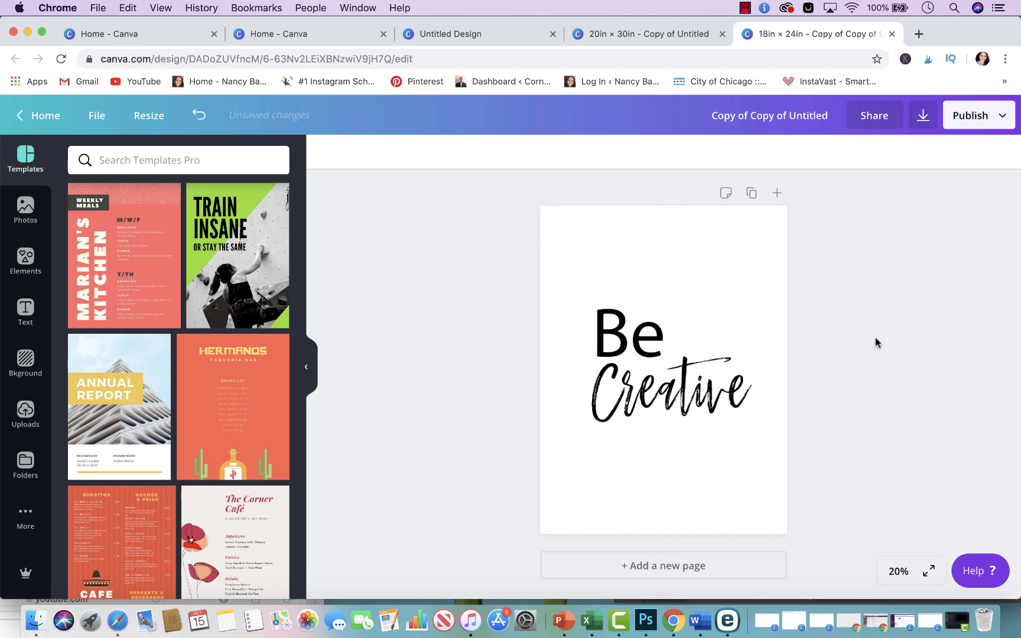
left_click(629, 33)
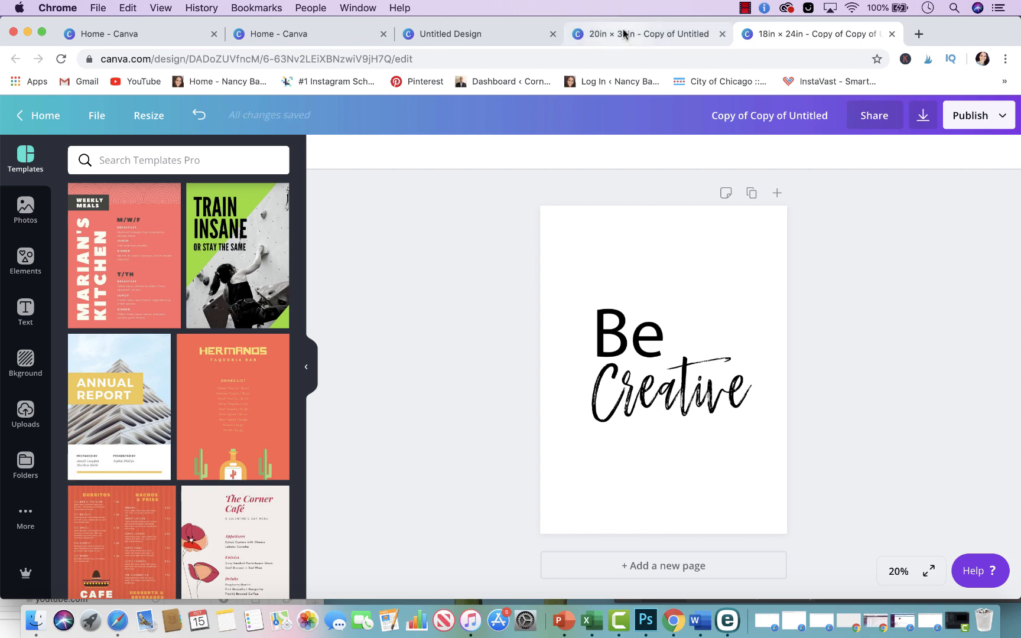
left_click(507, 39)
left_click(631, 34)
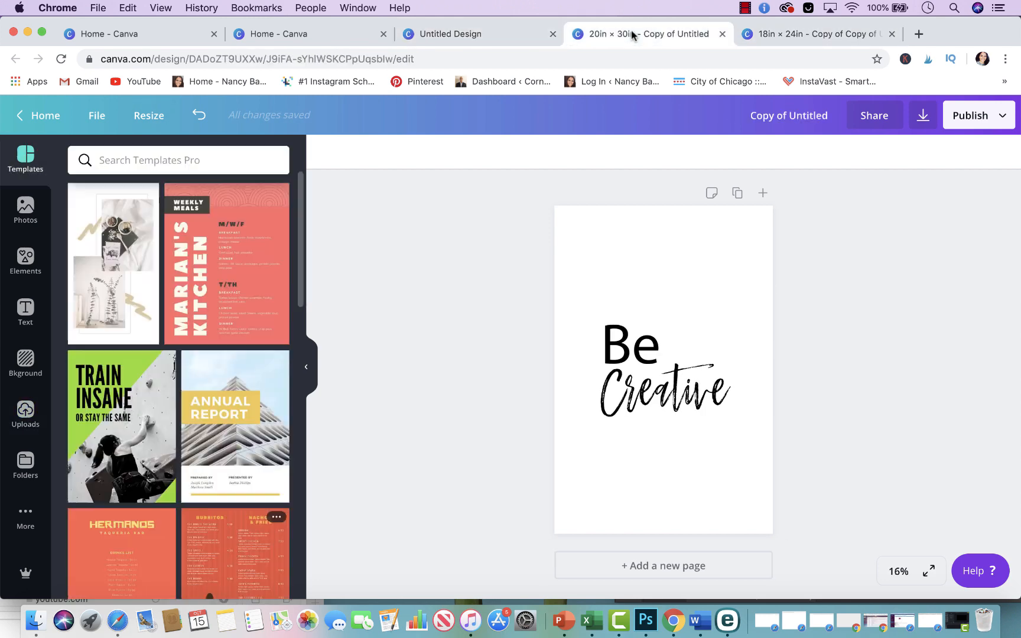
left_click(799, 37)
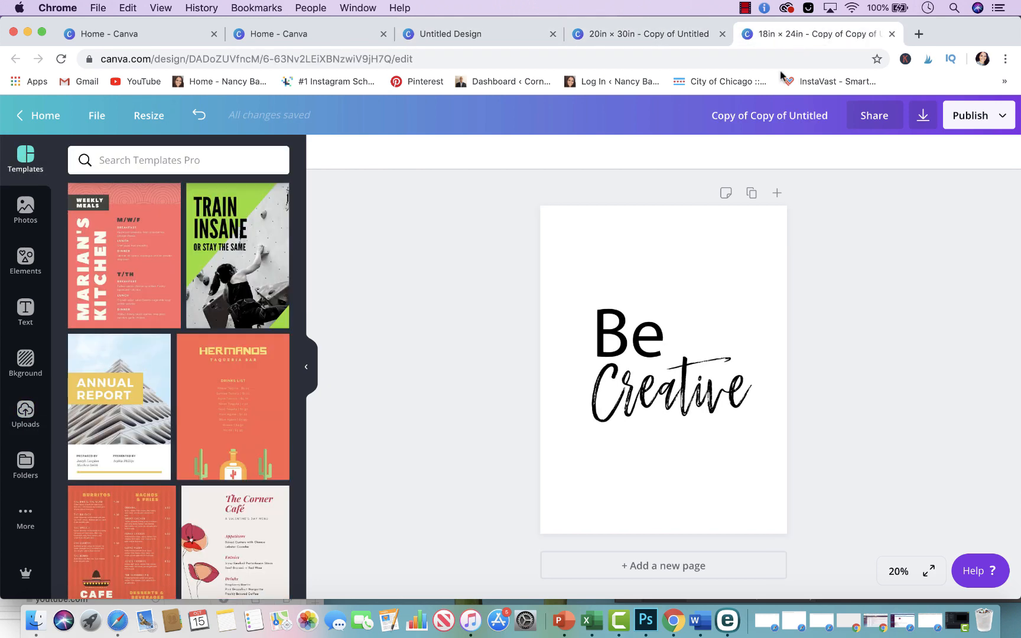
- Make a resized copy of the 18 × 24 in design with custom dimensions of 8 × 10 in
left_click(142, 115)
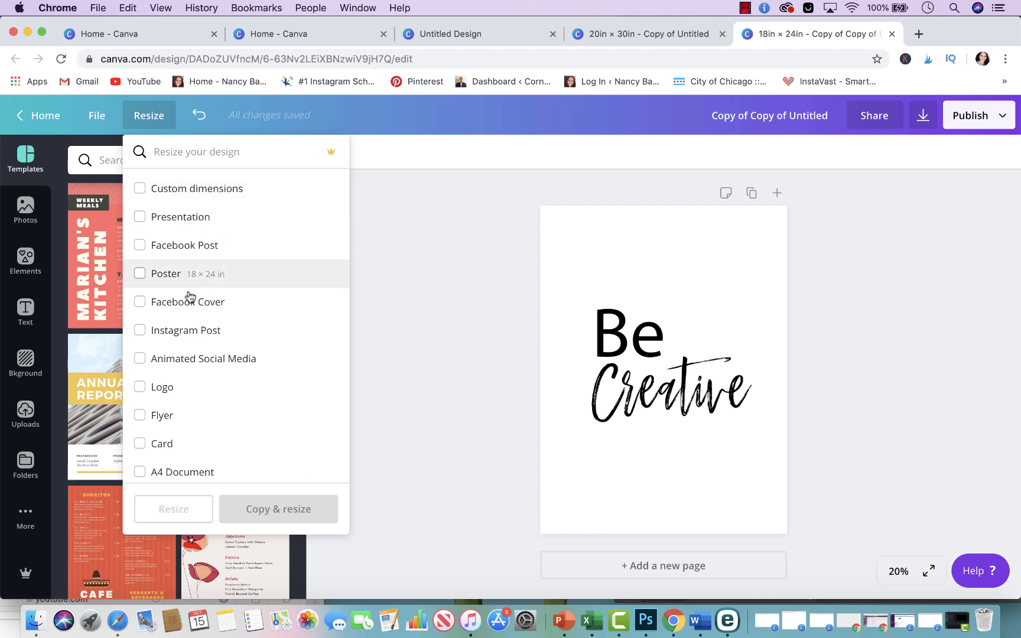
left_click(211, 189)
double_click(181, 226)
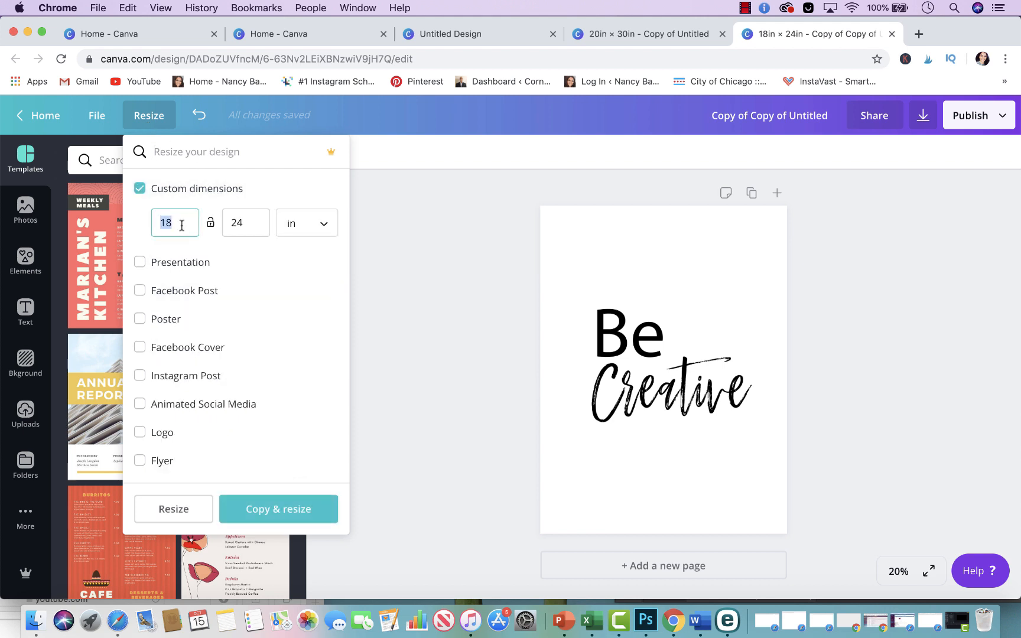
type("8")
key("Tab")
type("10")
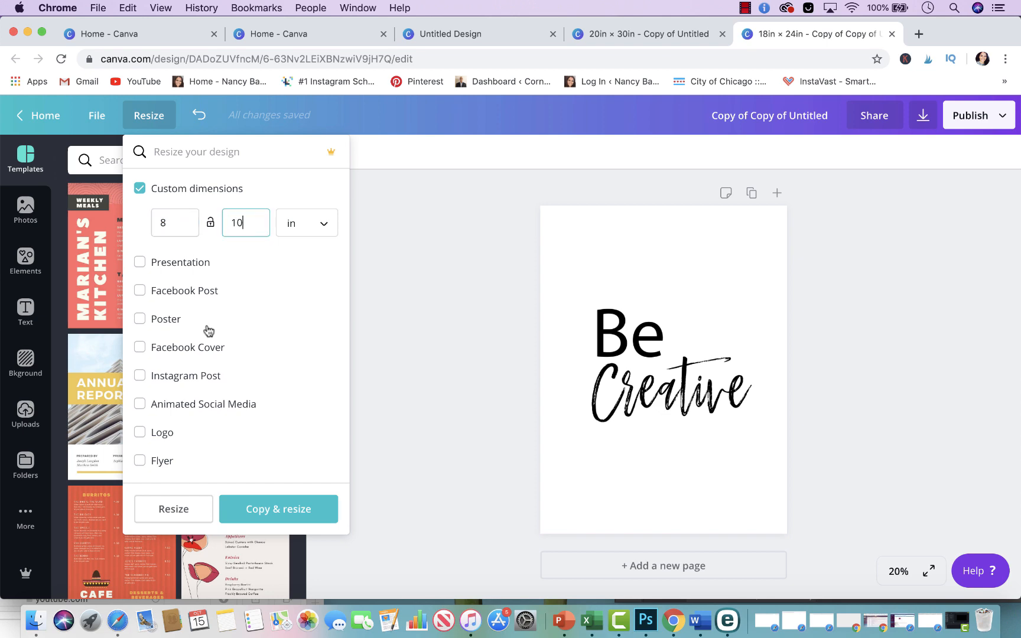
left_click(269, 503)
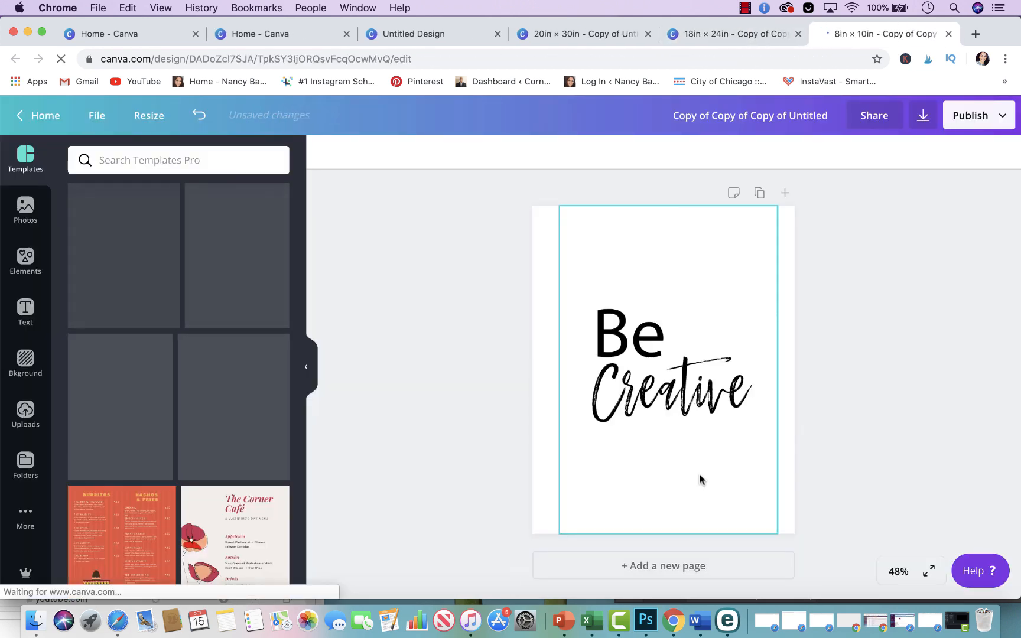
- Enlarge the "Be Creative" graphic within its crop frame on the 8 × 10 in copy and reposition it around the page's middle
double_click(763, 476)
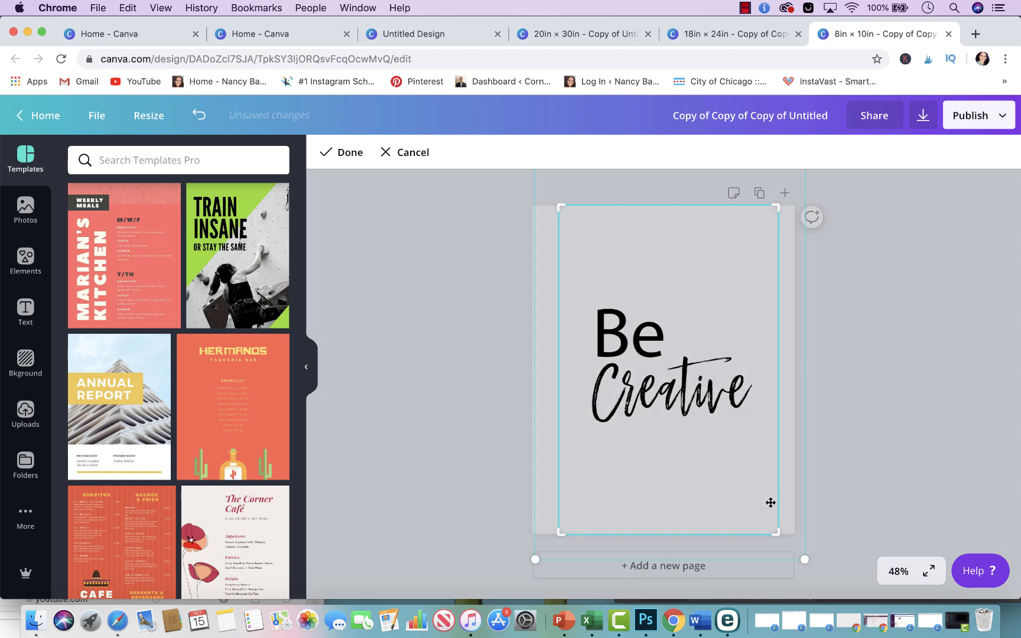
left_click_drag(782, 533, 842, 612)
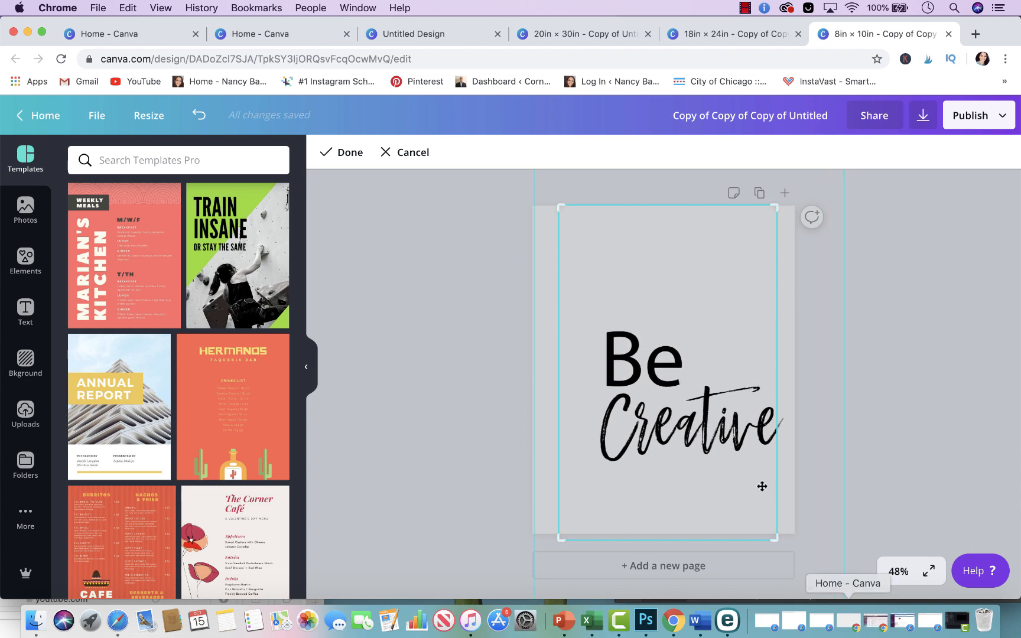
left_click_drag(728, 443, 721, 404)
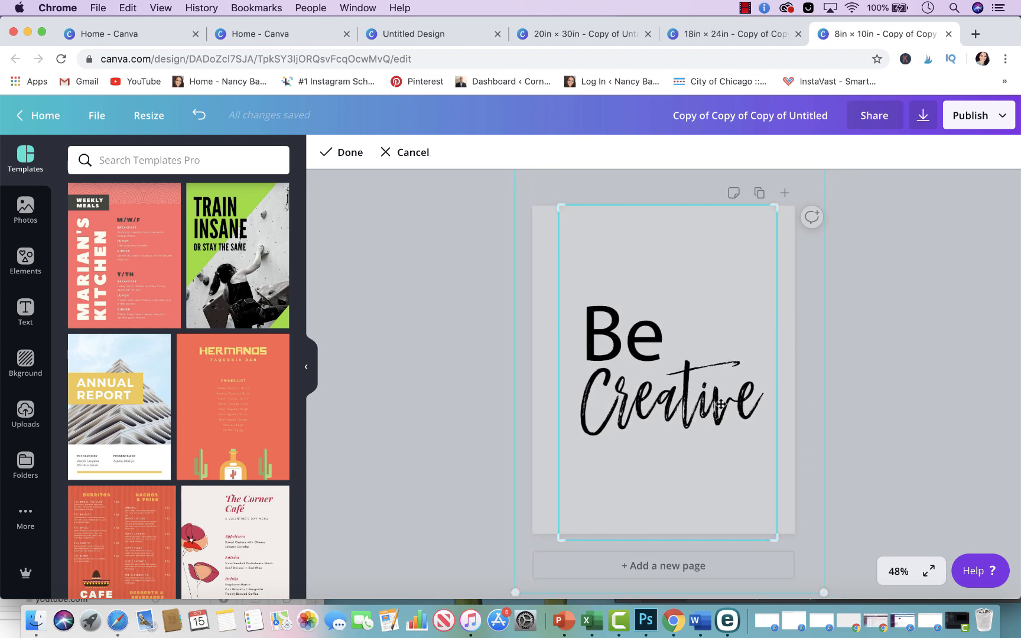
left_click(886, 352)
left_click(886, 352)
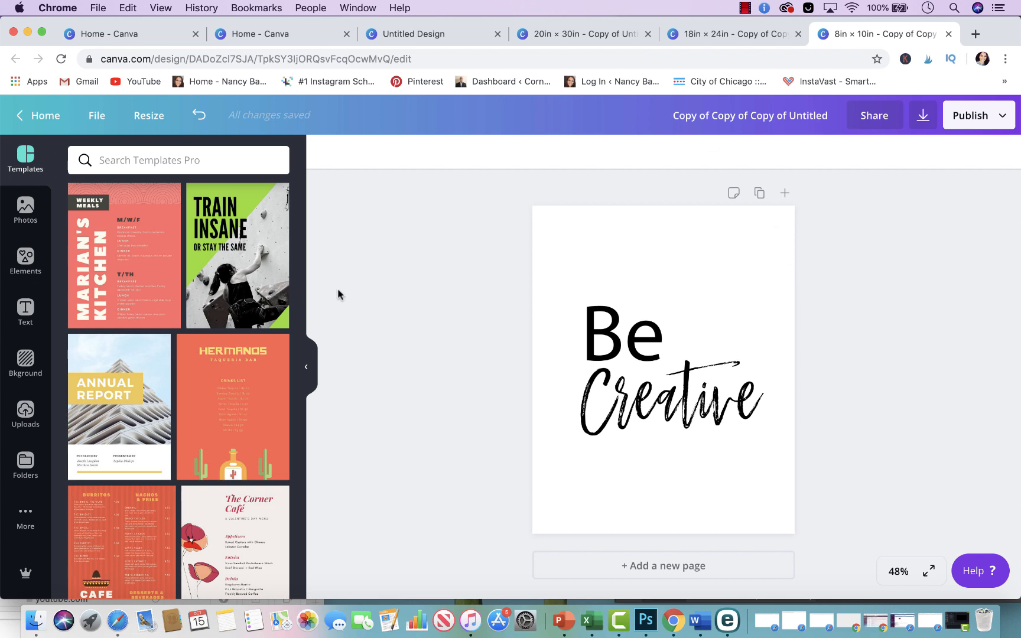
- Return to the Canva home page, start a new design with custom dimensions and set the unit to inches
left_click(51, 118)
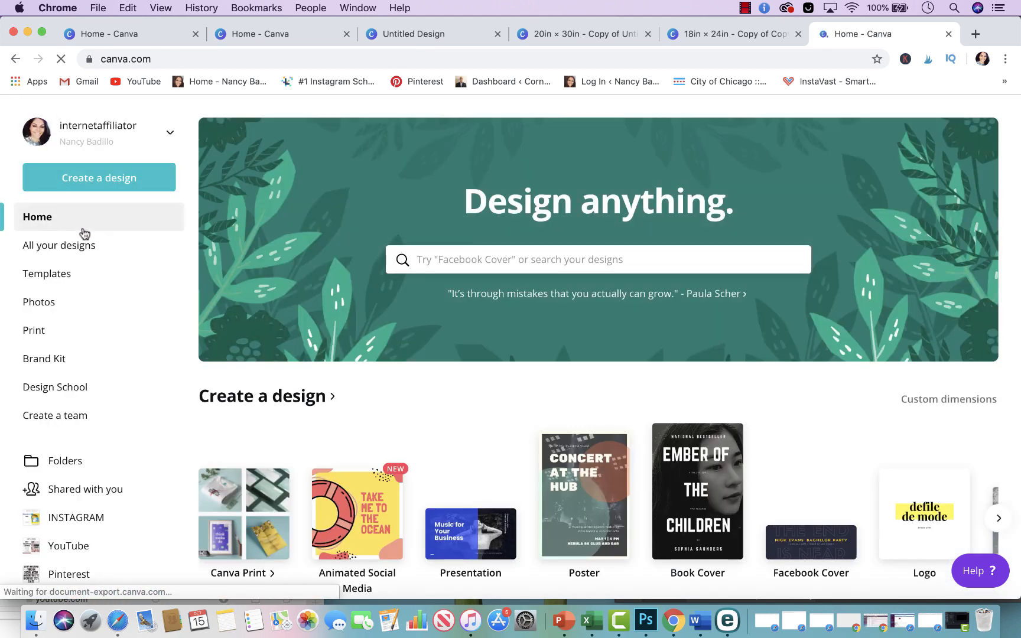
left_click(96, 183)
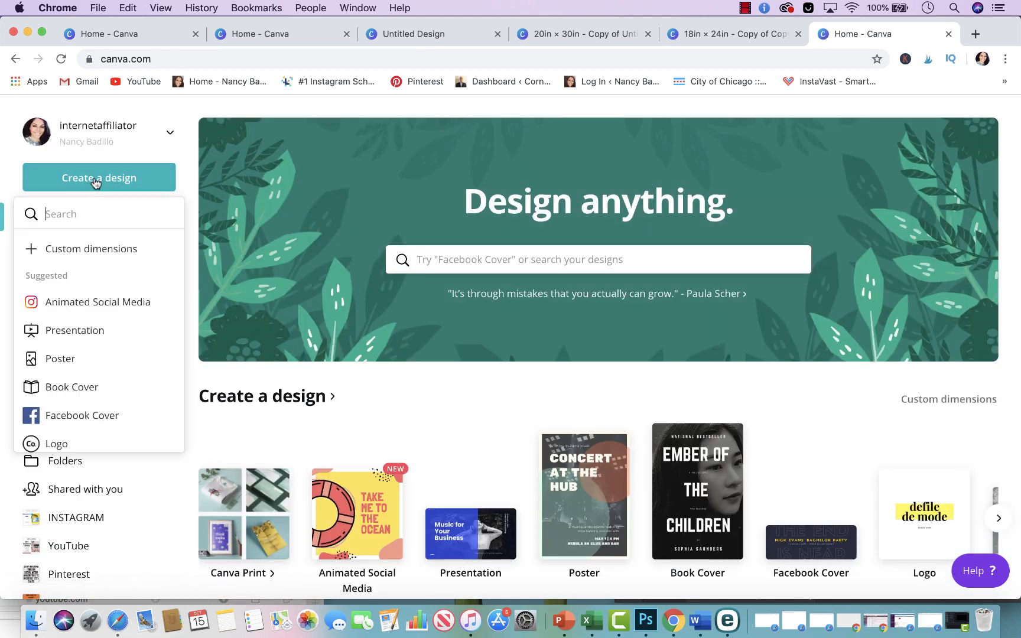
left_click(77, 248)
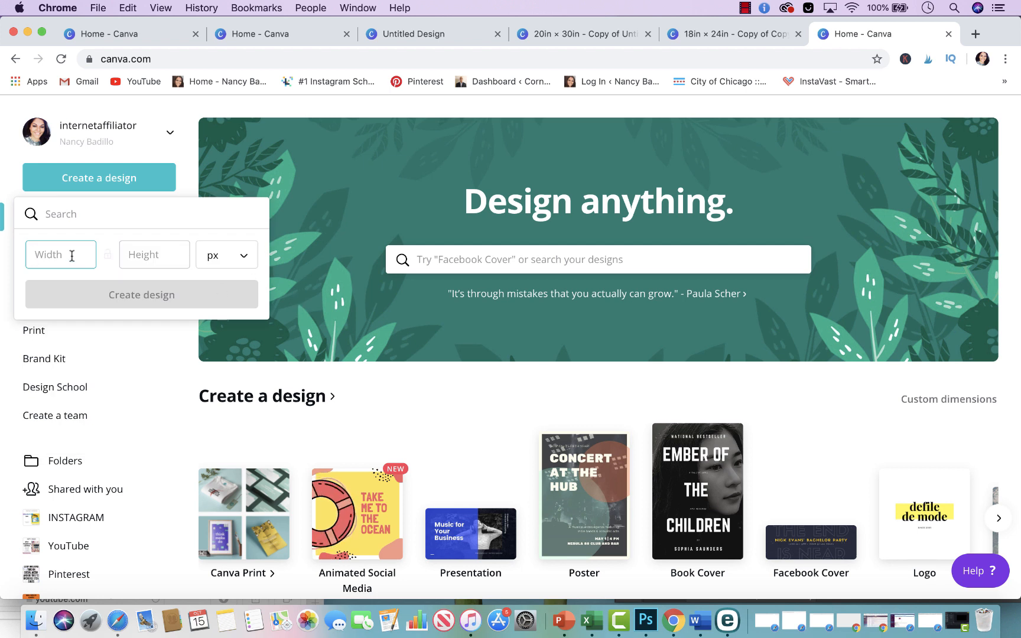
type("8")
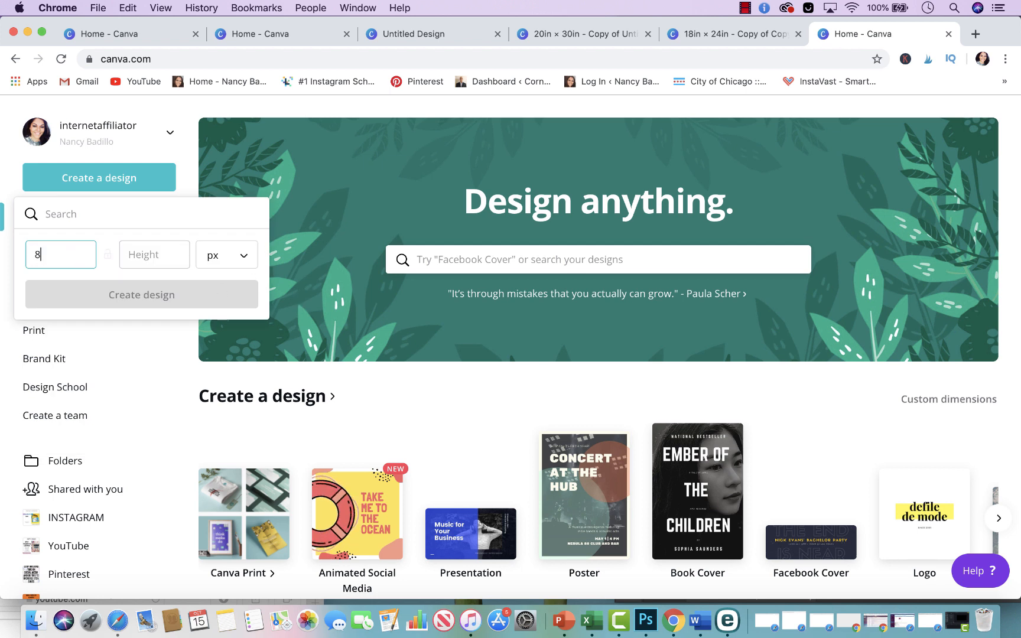
key("Tab")
type("10")
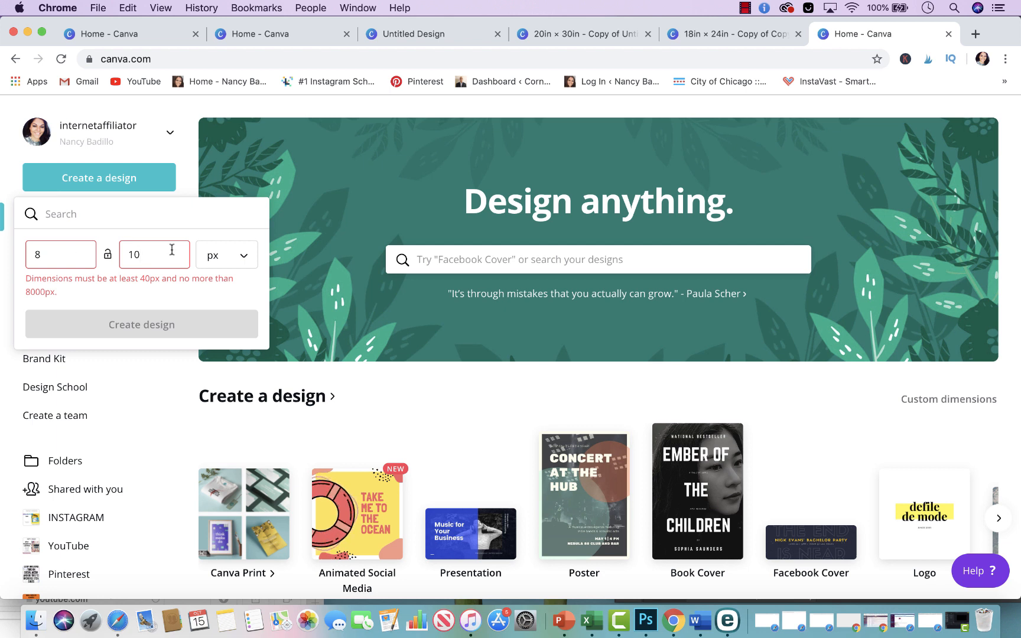
left_click(213, 255)
left_click(221, 285)
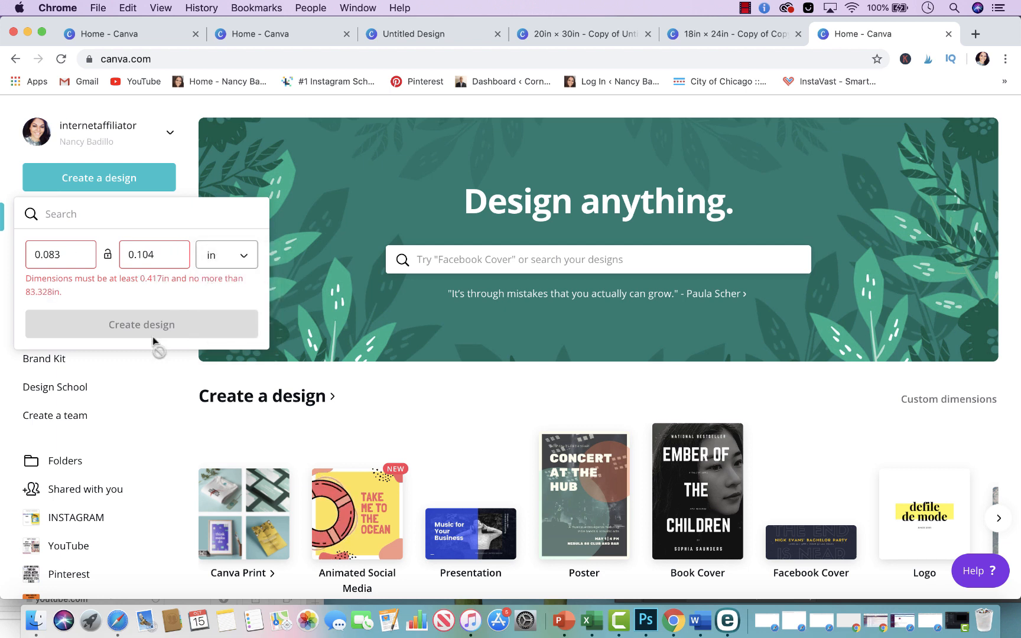
- Set the new design's width to 8 in and height to 10 in, and create it
double_click(74, 255)
type("8")
key("Tab")
type("10")
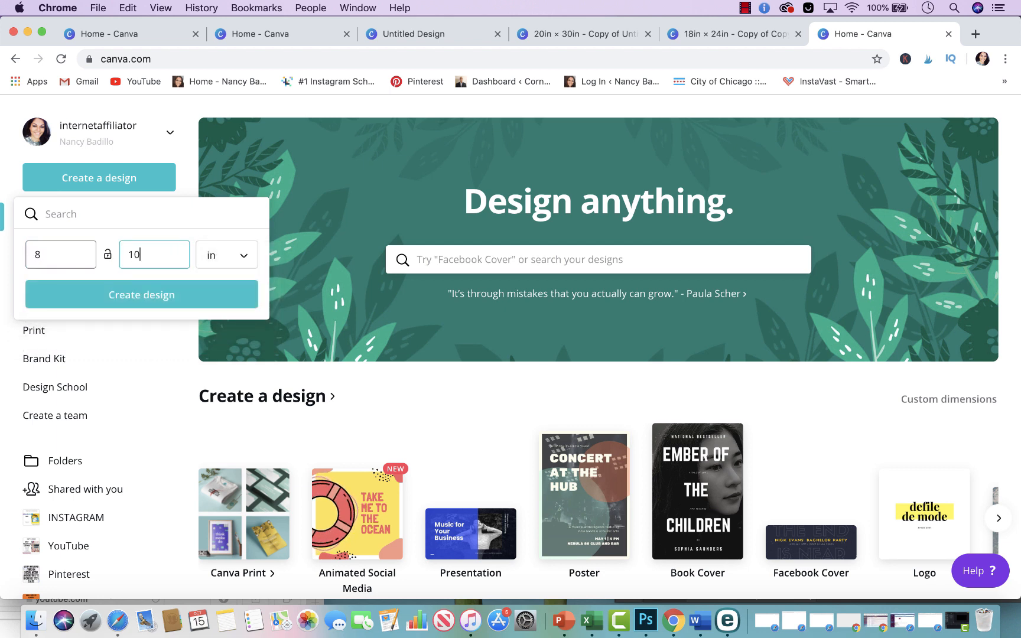
left_click(184, 292)
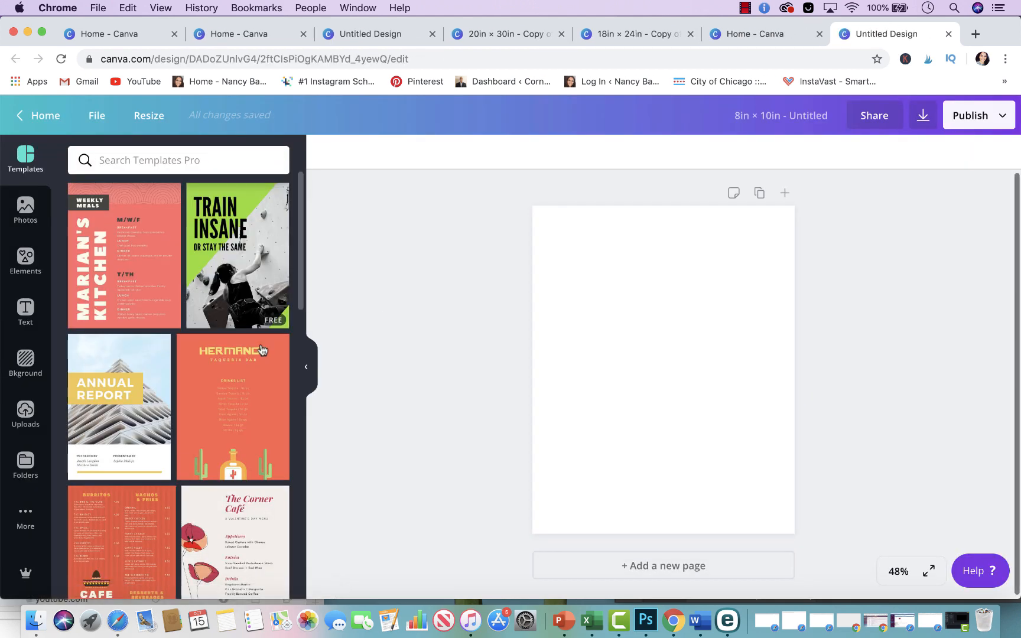
- Add the uploaded "Be Creative" graphic to the blank 8 × 10 in page, enlarge it beyond the page width and center it
left_click(15, 413)
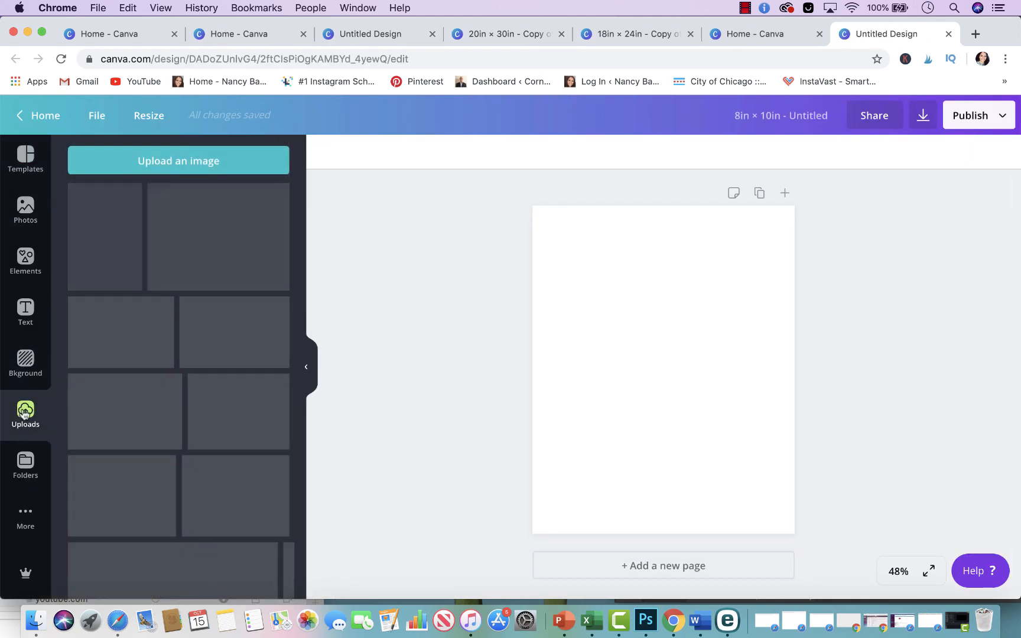
left_click(92, 252)
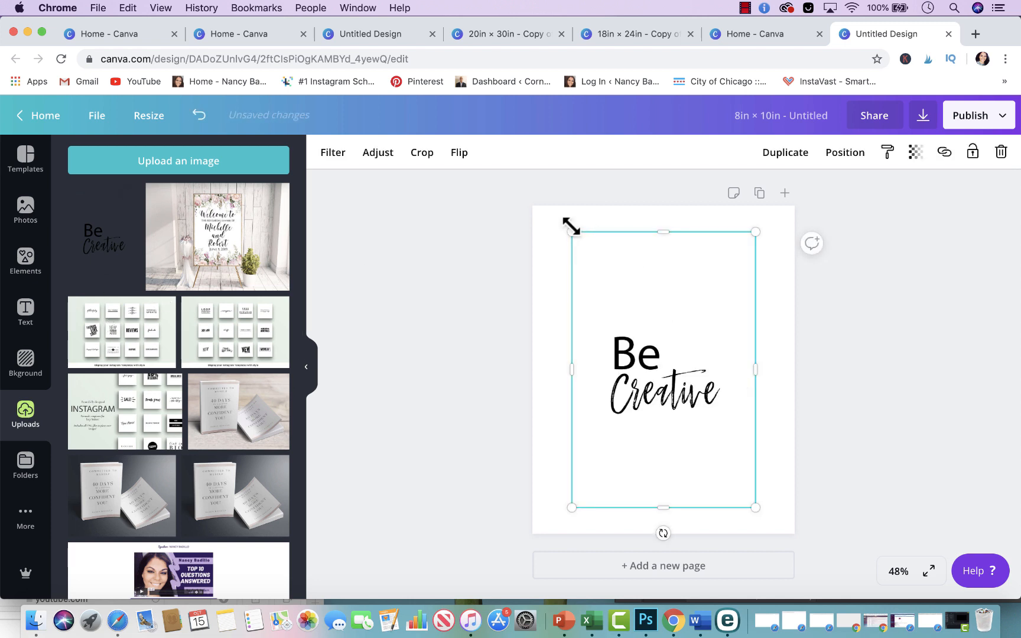
left_click_drag(569, 230, 502, 162)
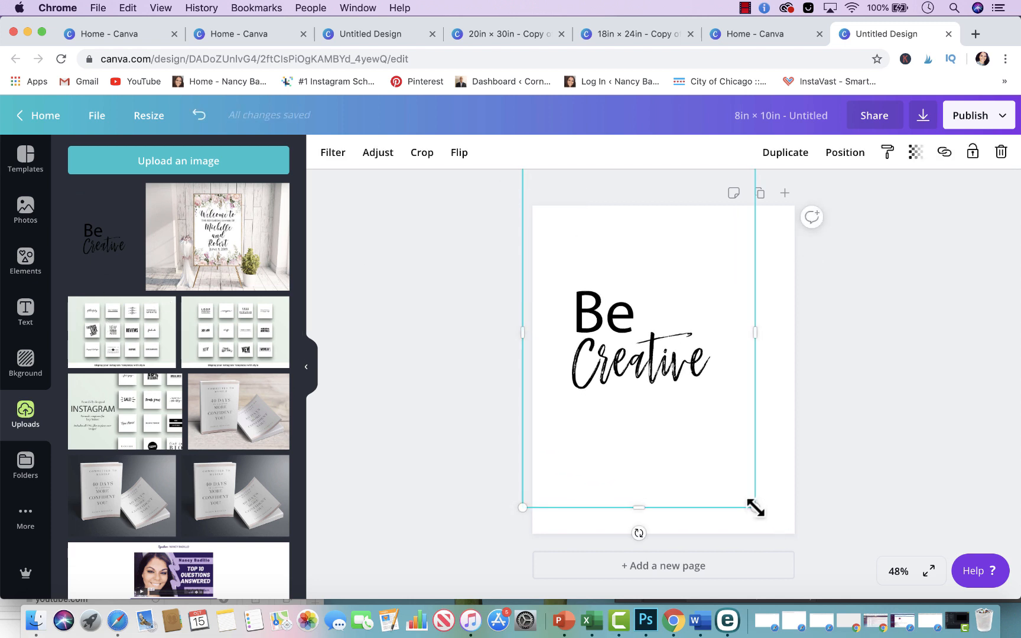
left_click_drag(755, 505, 835, 568)
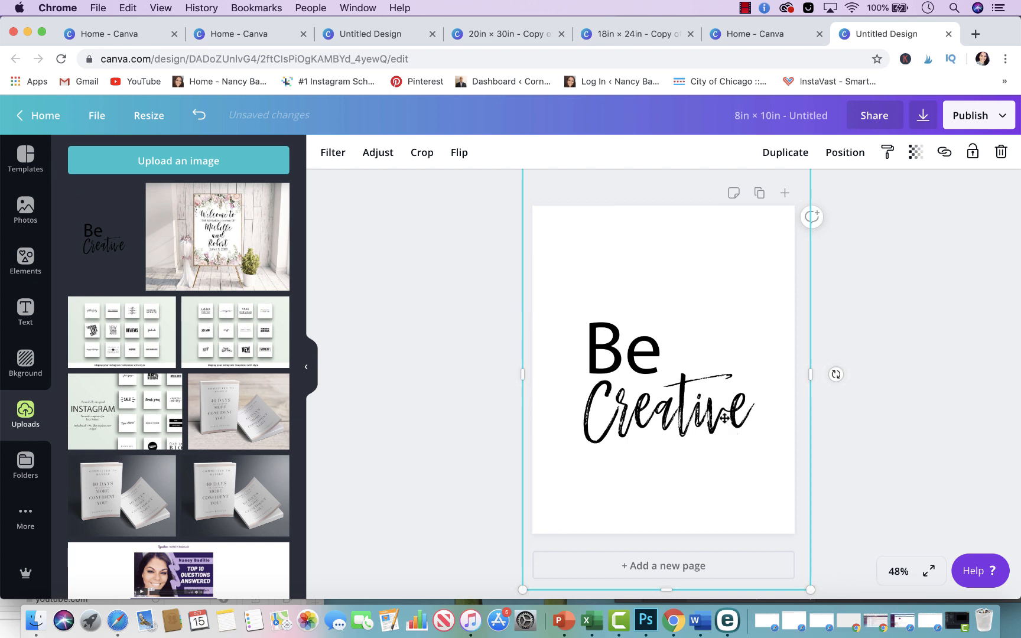
left_click_drag(724, 418, 717, 412)
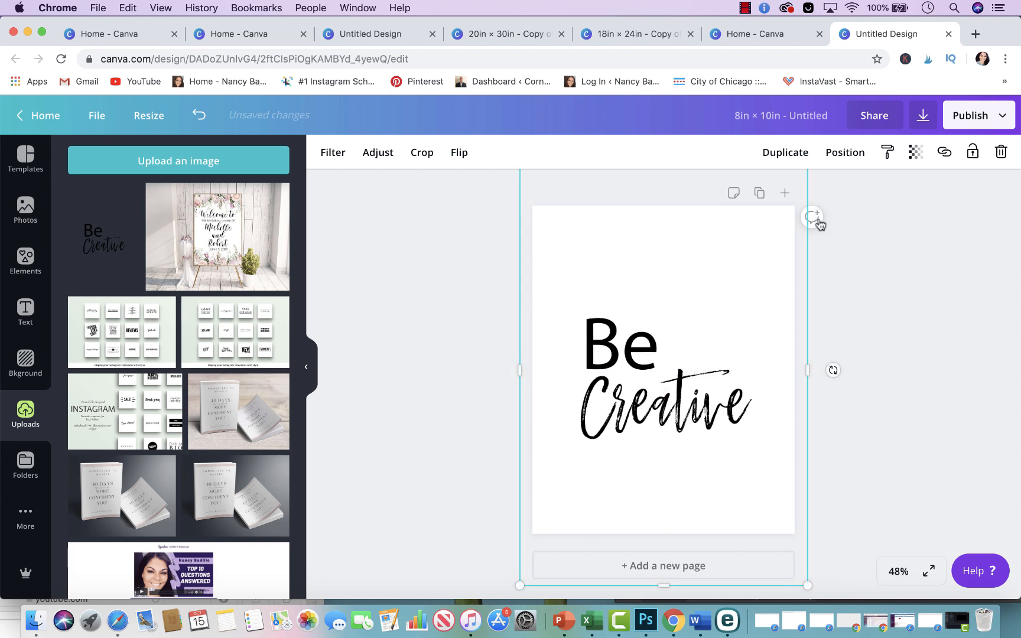
left_click(959, 247)
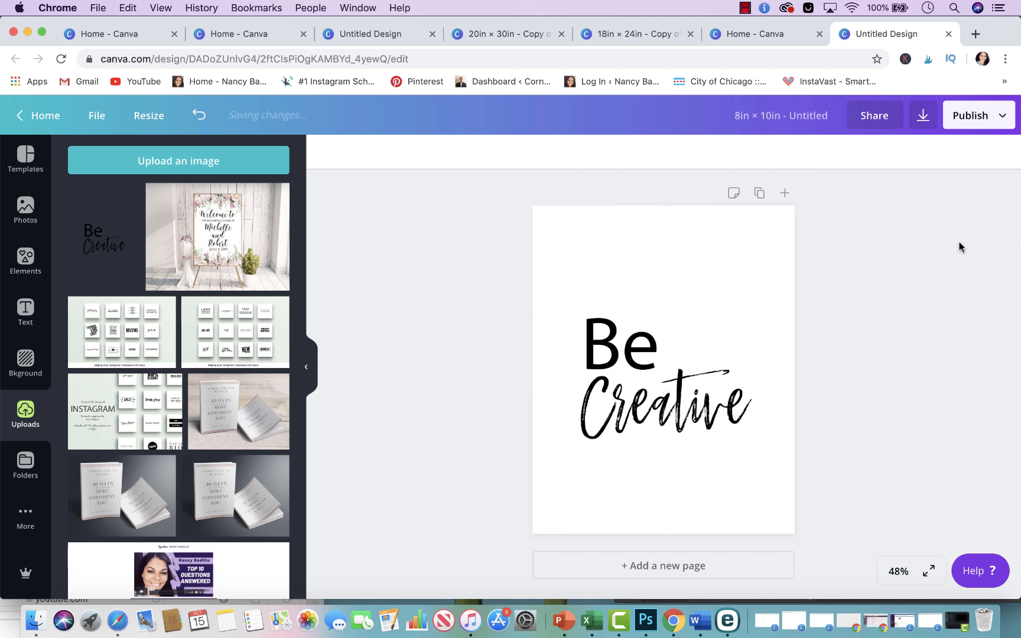